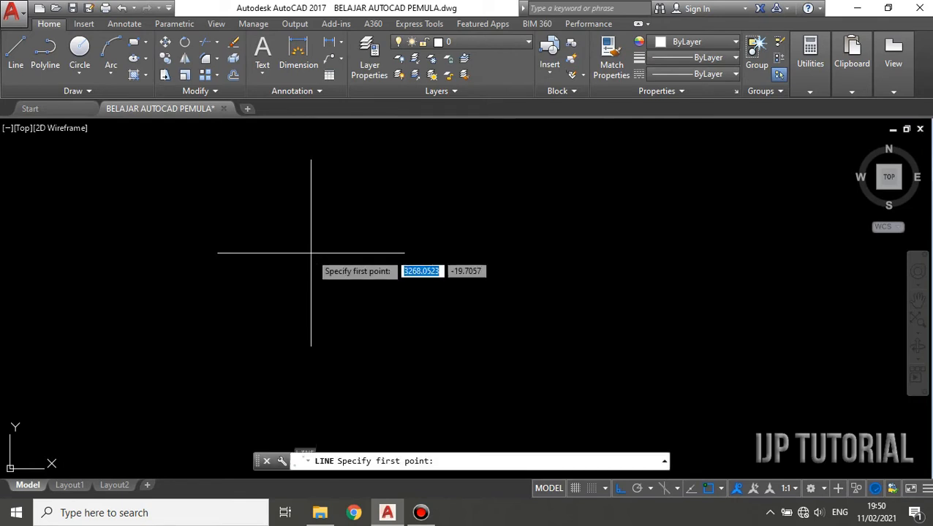
# - Draw a vertical line 100 units long downward from a point in the empty drawing area
pyautogui.click(291, 224)
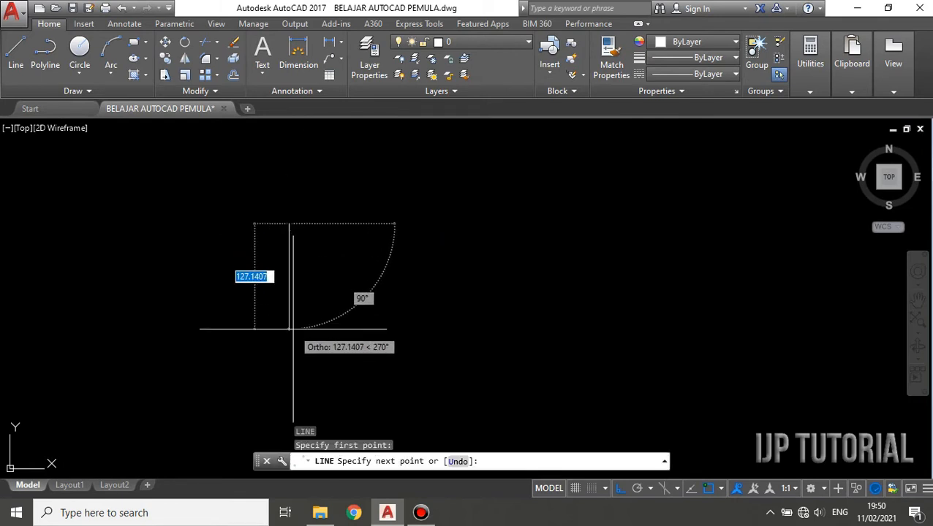
pyautogui.write('127')
pyautogui.press('Return')
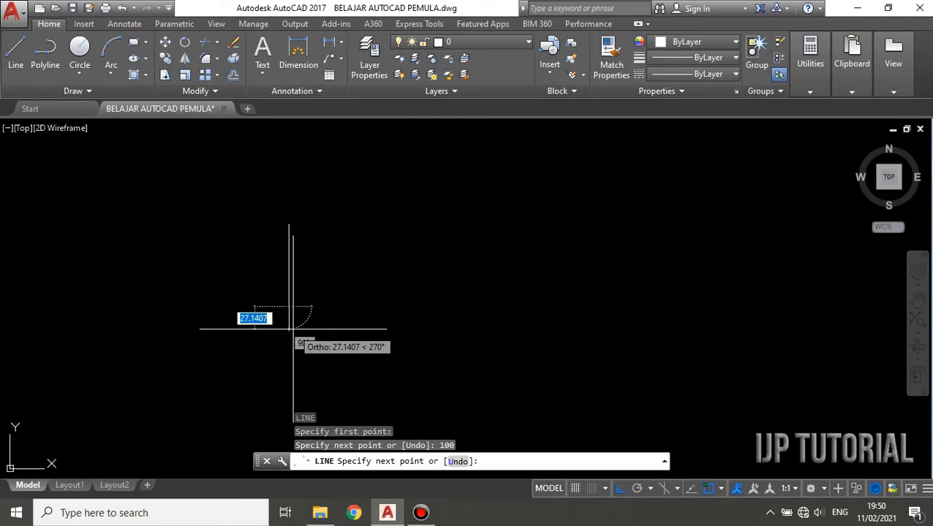
pyautogui.press('Escape')
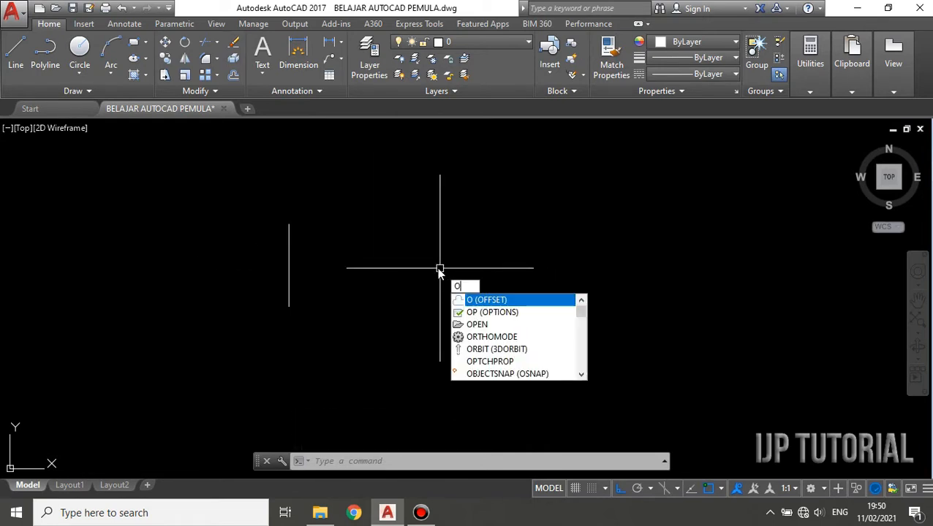
# - Offset the vertical line to the right at 100-unit spacing, offsetting each new copy in turn, to make a row of six lines
pyautogui.press('Return')
pyautogui.write('1')
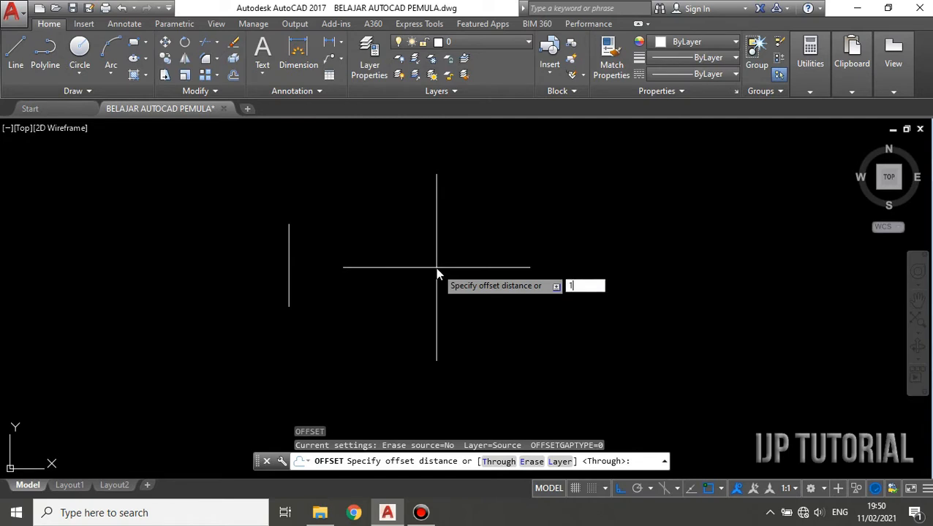
pyautogui.write('00')
pyautogui.press('Return')
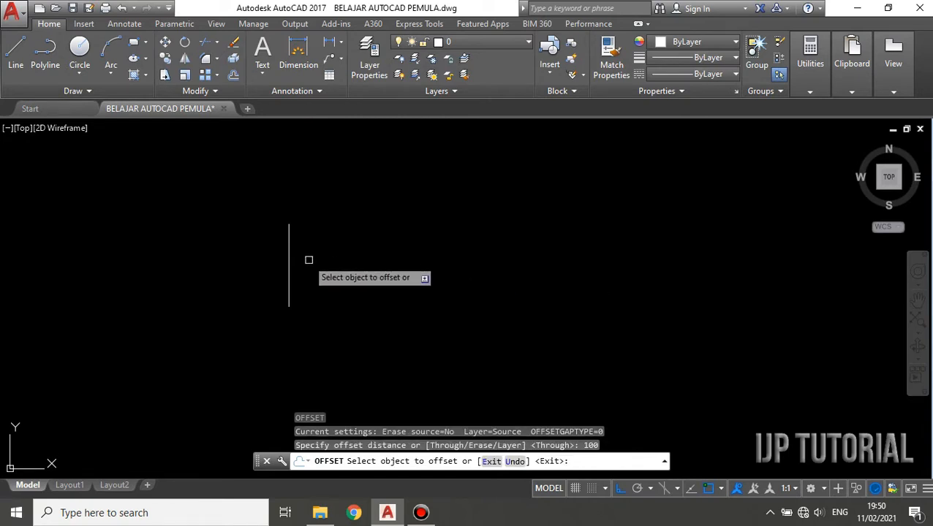
pyautogui.click(289, 254)
pyautogui.click(366, 254)
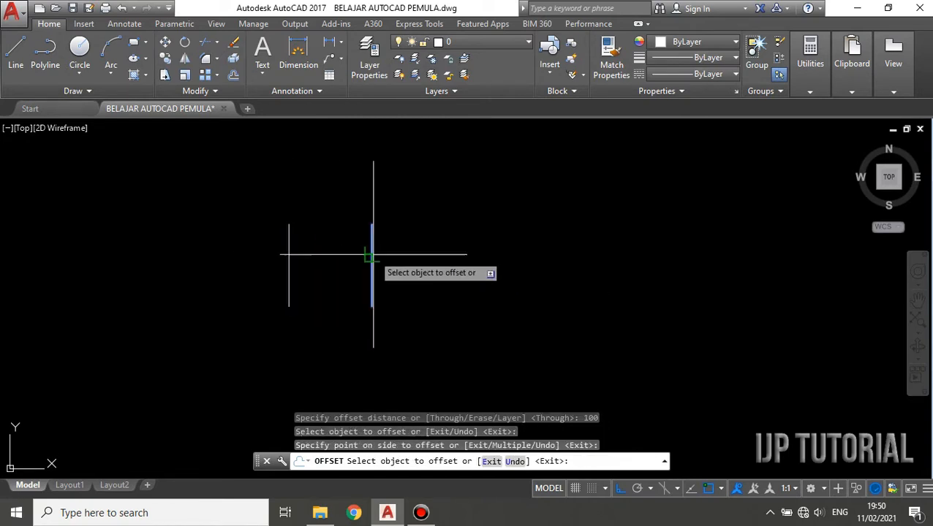
pyautogui.click(370, 256)
pyautogui.click(439, 257)
pyautogui.click(453, 262)
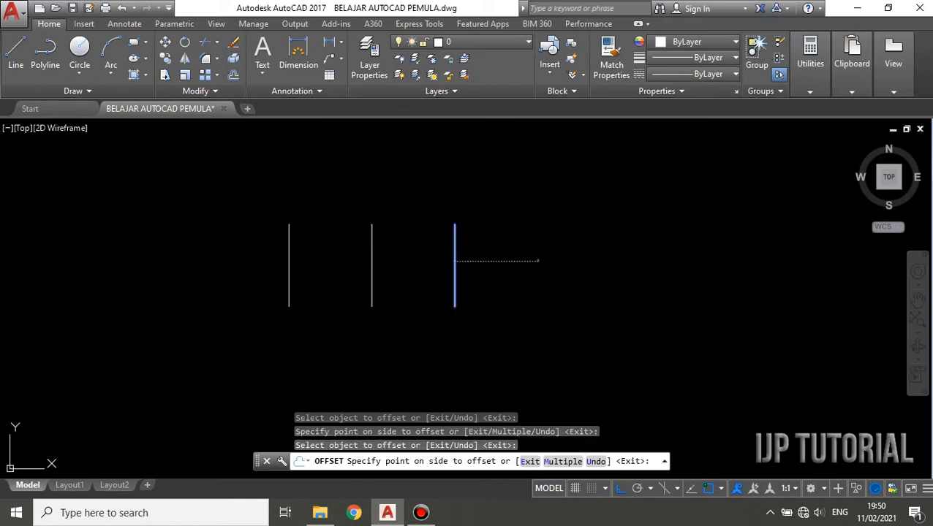
pyautogui.click(539, 261)
pyautogui.click(540, 261)
pyautogui.click(606, 263)
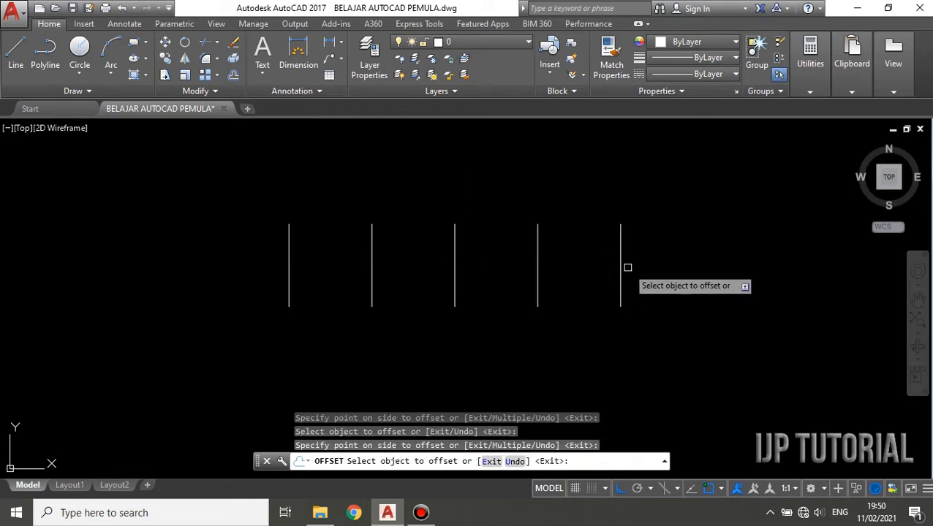
pyautogui.click(621, 260)
pyautogui.click(697, 258)
pyautogui.press('Escape')
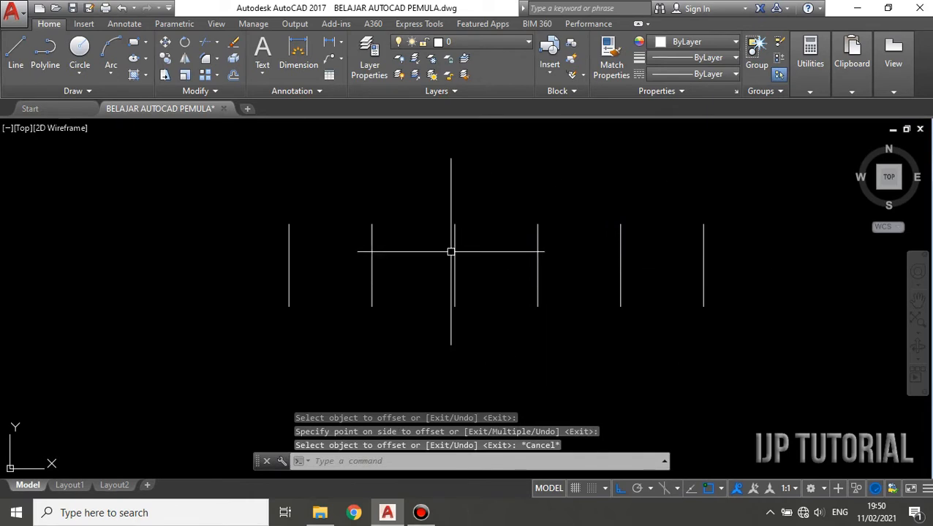
# - Draw a horizontal line from the midpoint of the first vertical line to the midpoint of the last one
pyautogui.press('l')
pyautogui.press('Return')
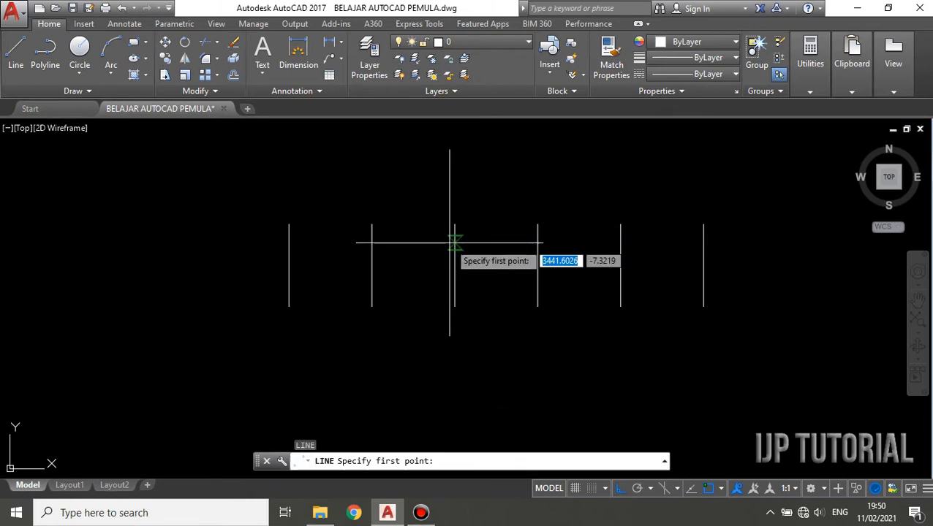
pyautogui.click(289, 266)
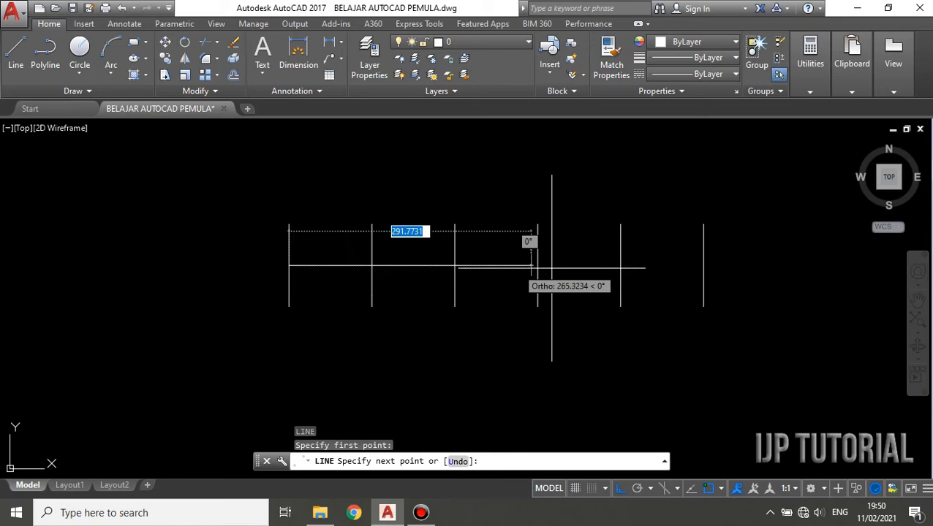
pyautogui.click(703, 266)
pyautogui.press('Escape')
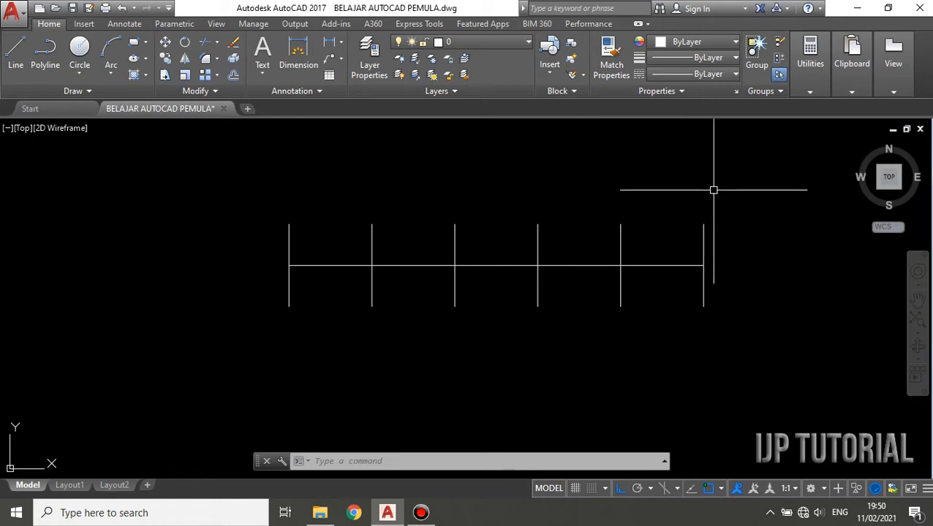
# - Trim the horizontal line right of the second vertical line, using that vertical line as the cutting edge, and undo the trim
pyautogui.click(217, 44)
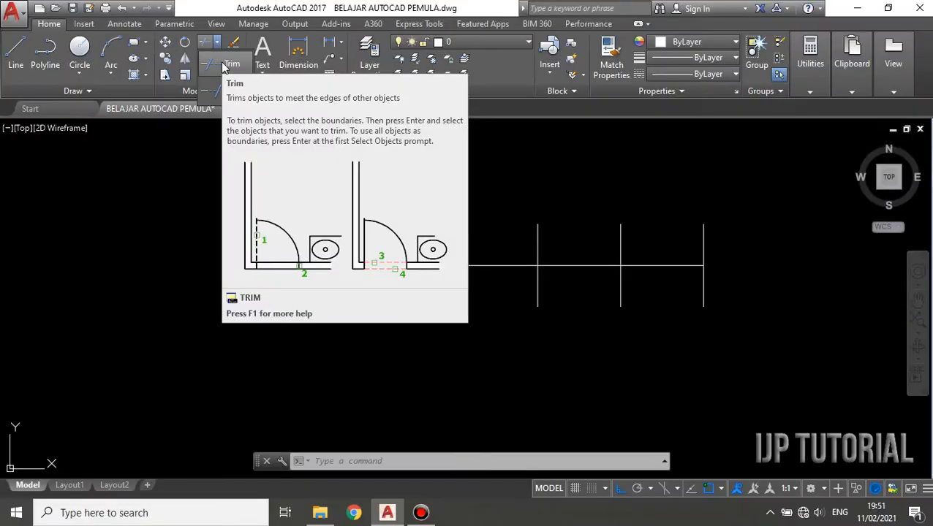
pyautogui.click(223, 66)
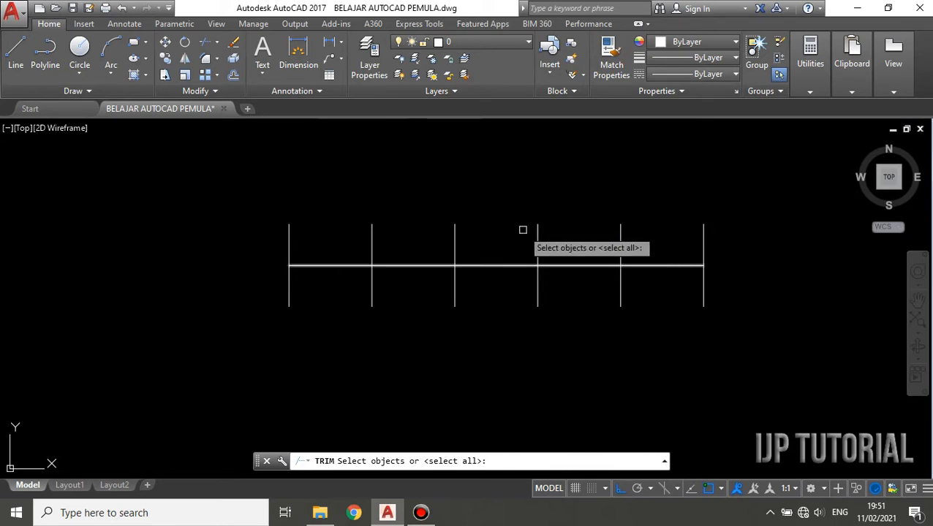
pyautogui.click(372, 235)
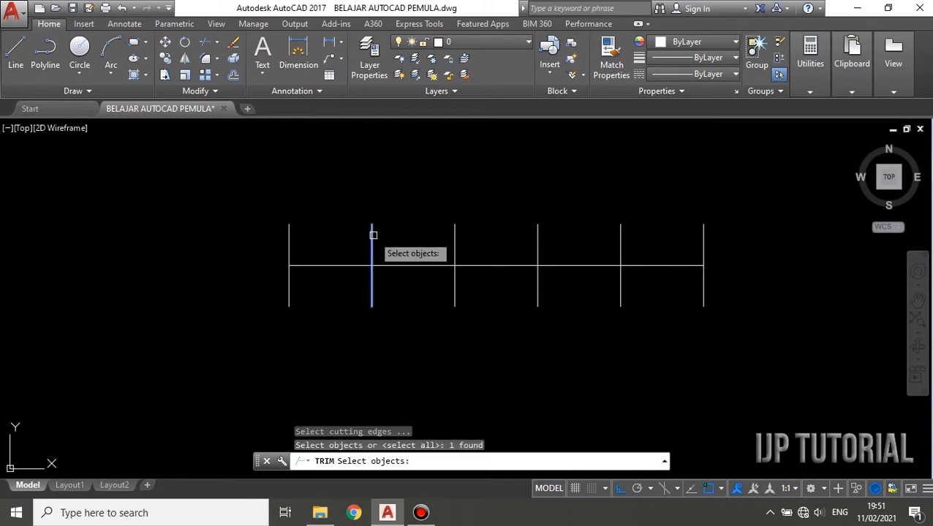
pyautogui.press('Return')
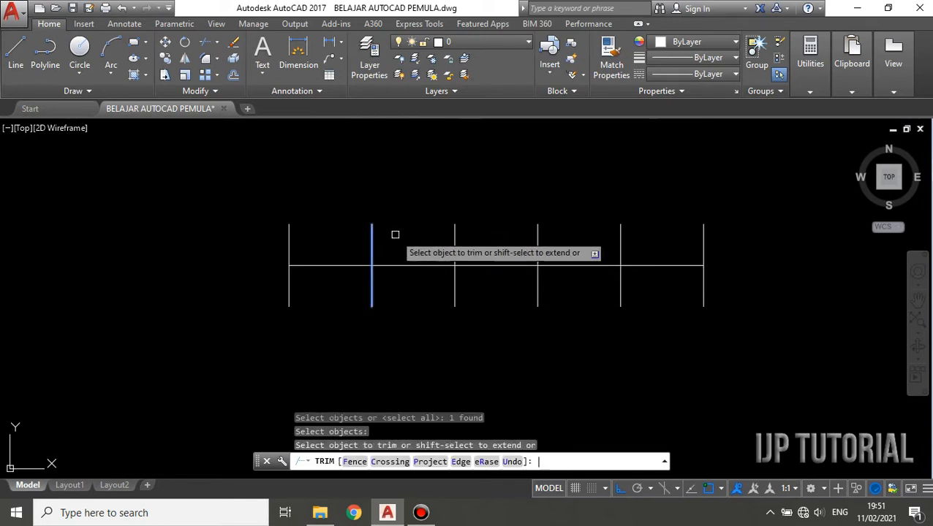
pyautogui.click(431, 263)
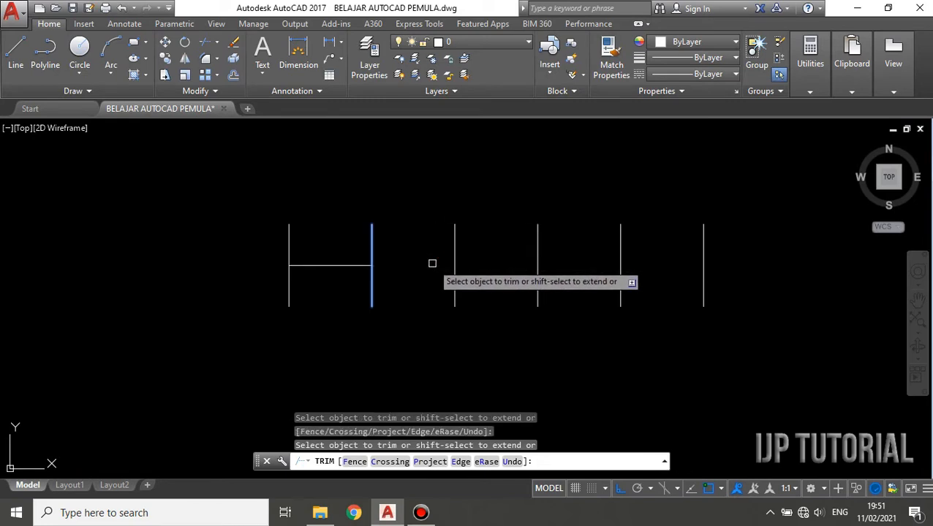
pyautogui.press('Escape')
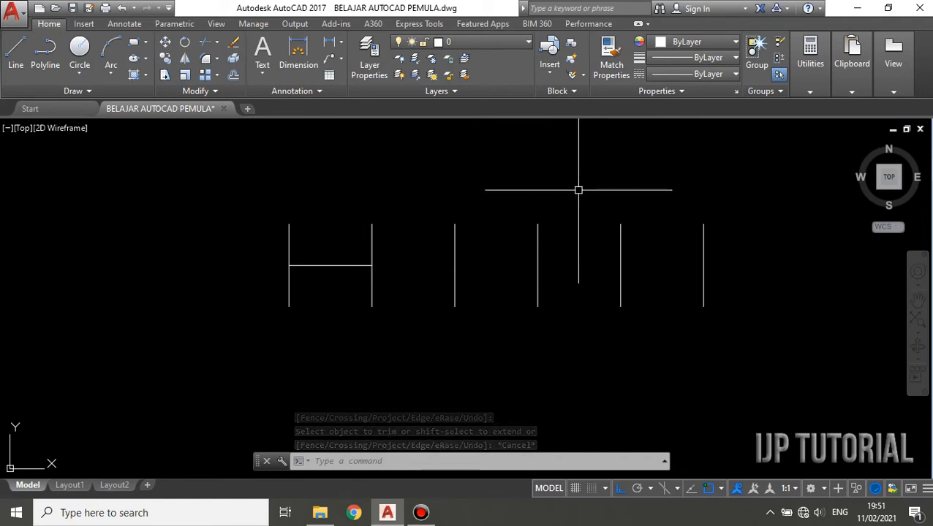
pyautogui.hotkey('ctrl', 'z')
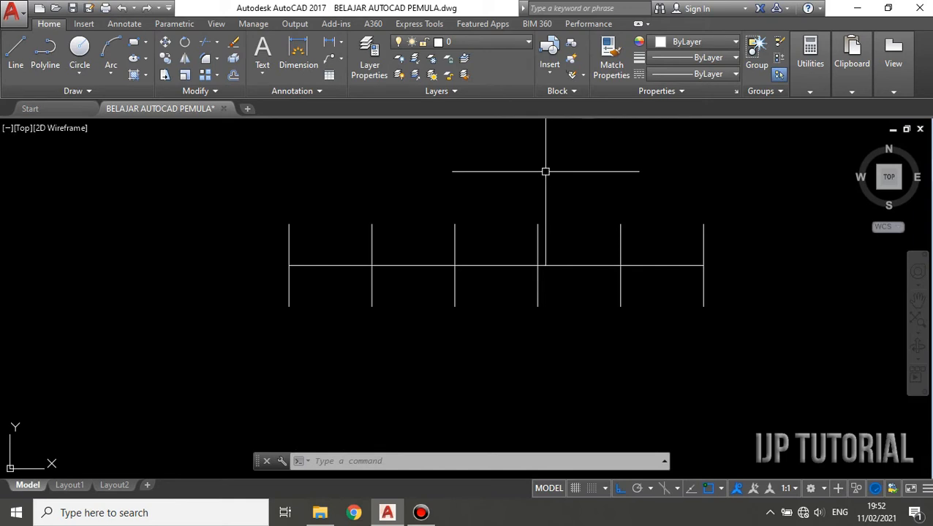
pyautogui.click(508, 276)
pyautogui.click(496, 248)
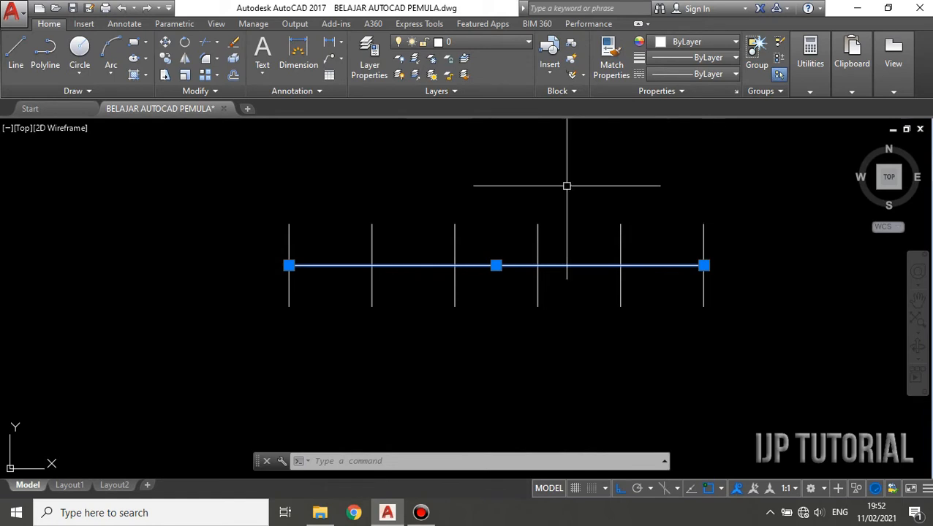
pyautogui.click(693, 209)
pyautogui.press('Escape')
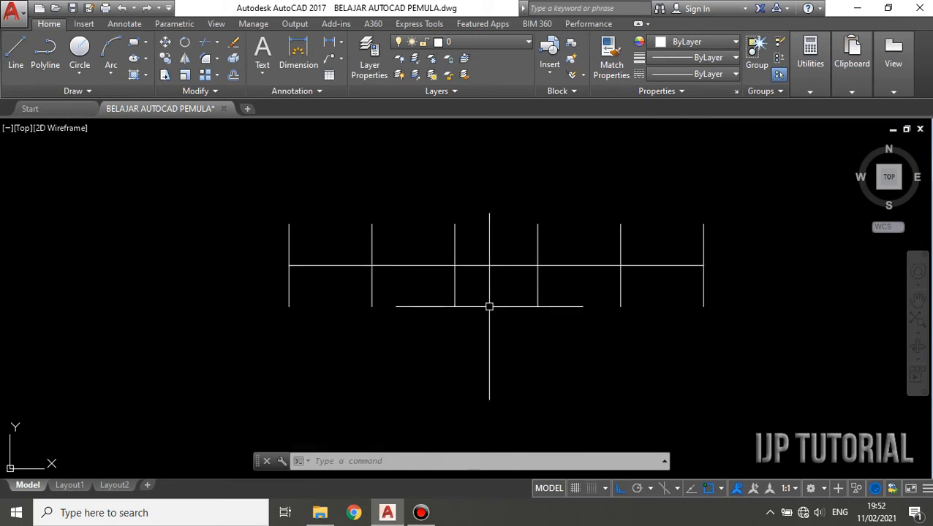
# - Trim the horizontal line right of the third vertical line, using that vertical line as the cutting edge, and undo the trim
pyautogui.write('TR')
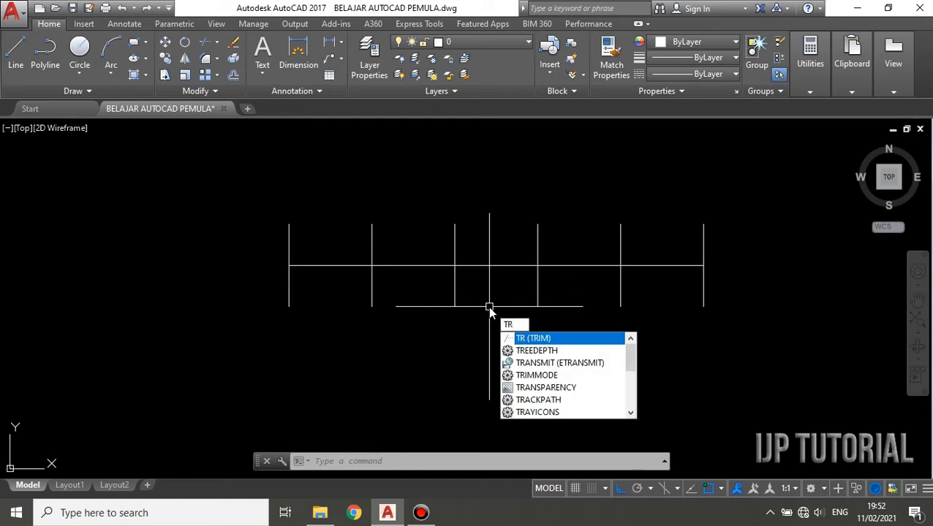
pyautogui.press('Return')
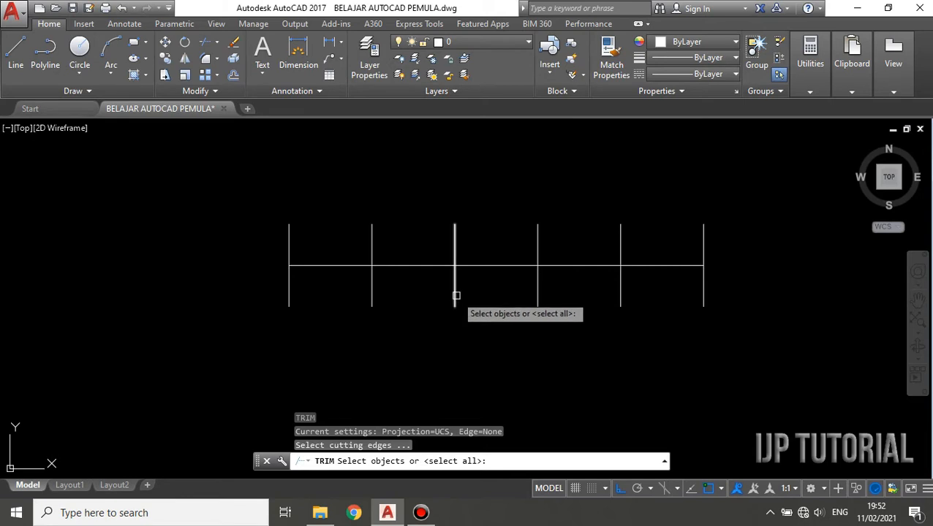
pyautogui.click(455, 296)
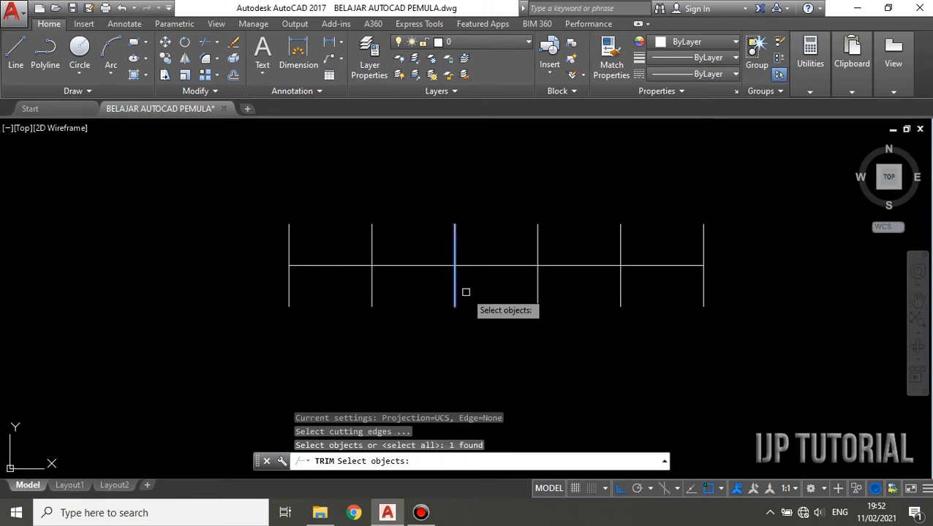
pyautogui.press('Return')
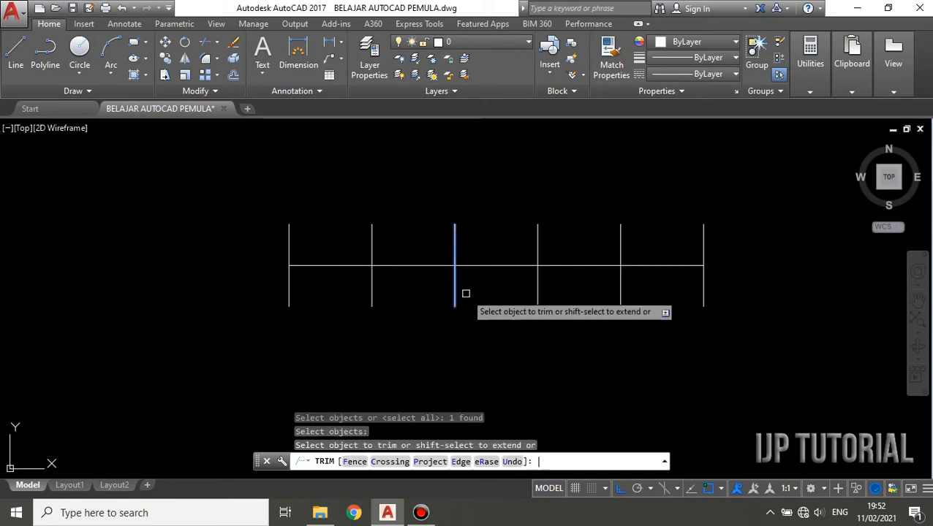
pyautogui.click(503, 264)
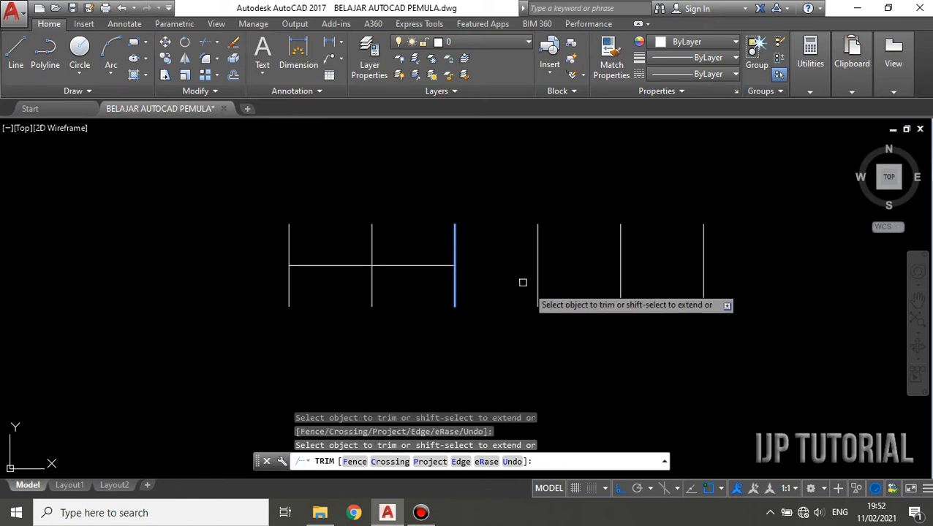
pyautogui.press('Escape')
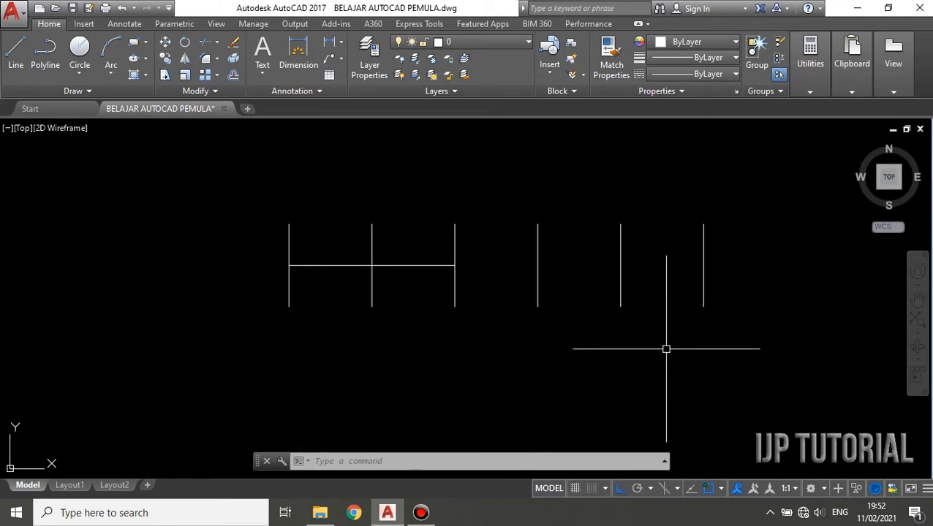
pyautogui.hotkey('ctrl', 'z')
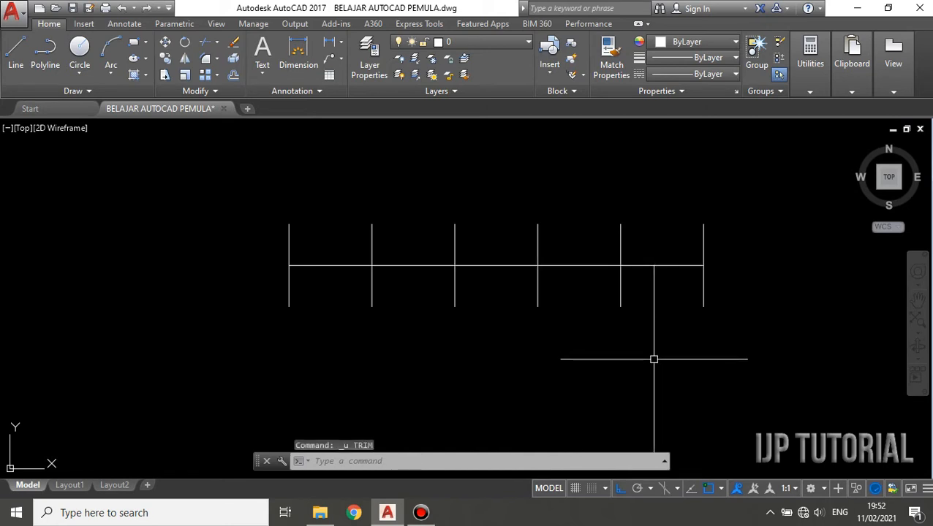
pyautogui.press('Escape')
pyautogui.press('Escape')
pyautogui.press('Escape')
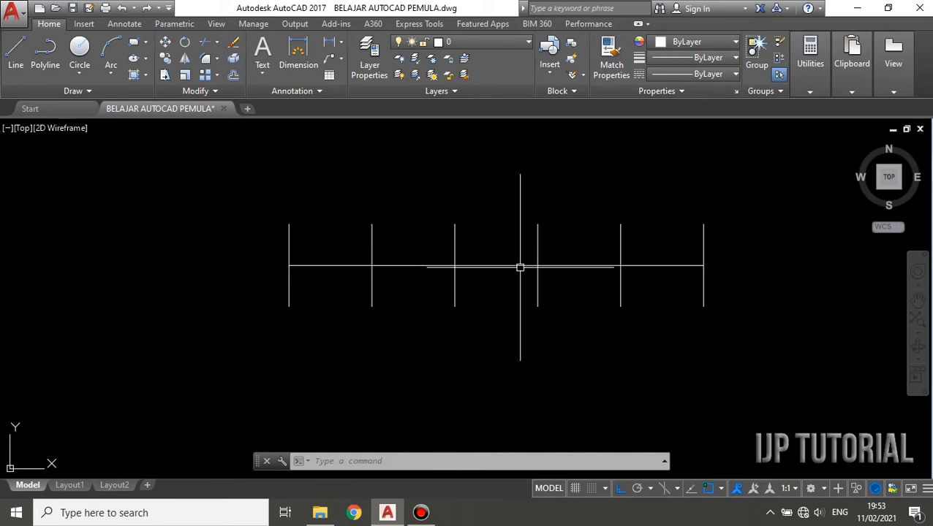
pyautogui.press('Escape')
pyautogui.press('Escape')
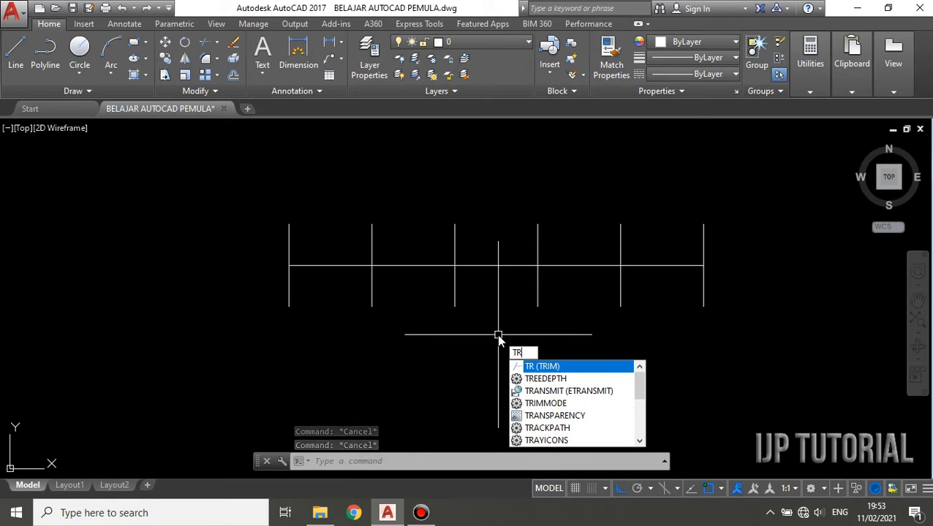
# - With all objects as cutting edges, trim away the horizontal line's segments between the second and fifth vertical lines
pyautogui.press('Return')
pyautogui.press('Return')
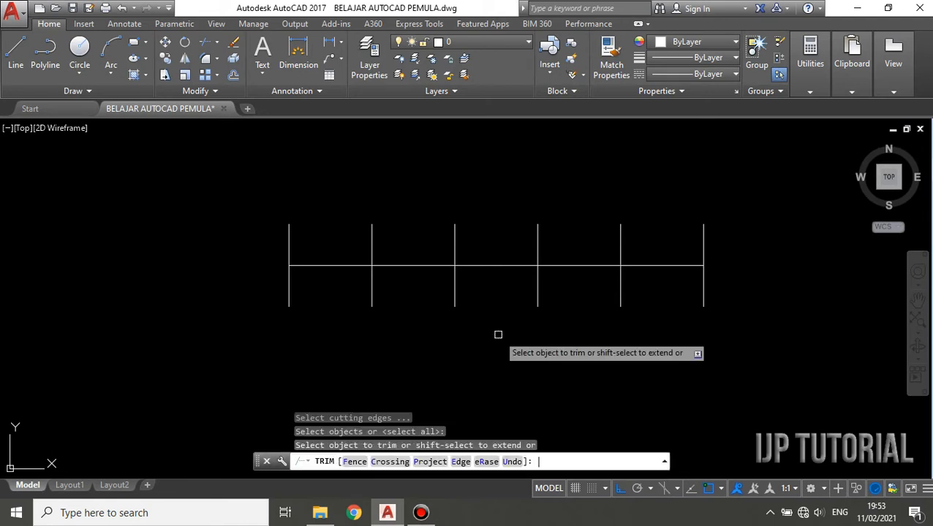
pyautogui.click(491, 266)
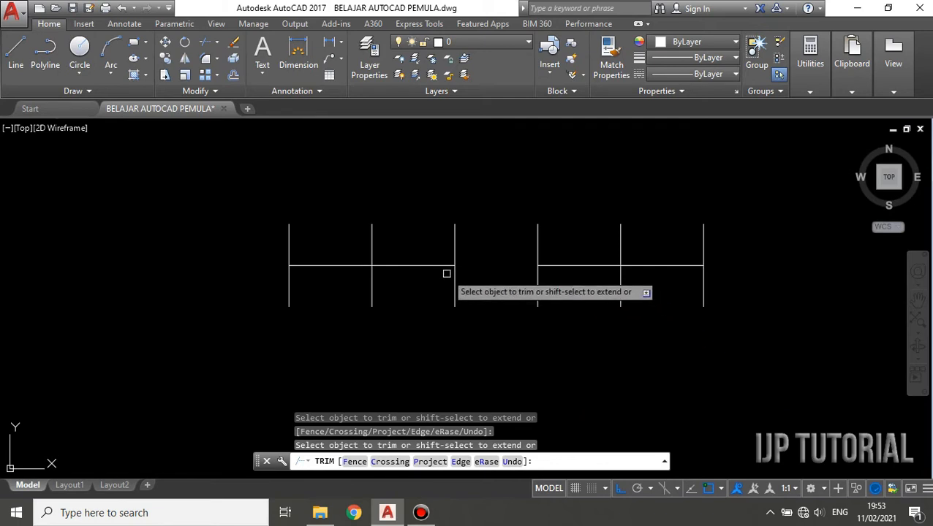
pyautogui.click(569, 265)
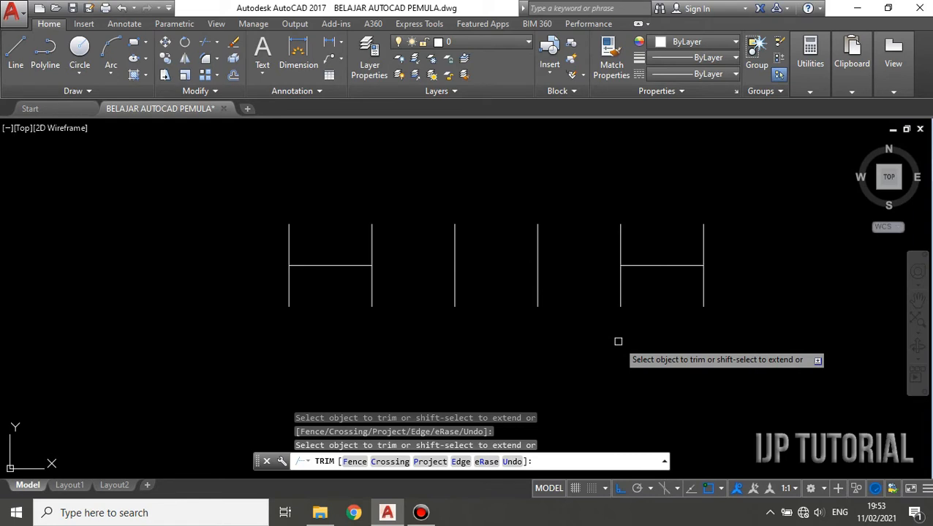
pyautogui.press('Escape')
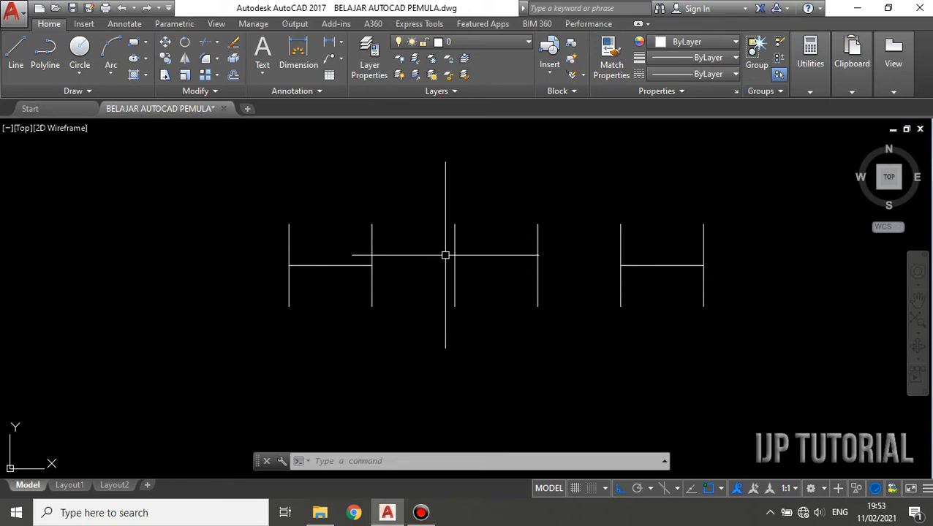
# - Delete the leftover horizontal segment between the fifth and sixth vertical lines
pyautogui.click(677, 282)
pyautogui.click(658, 234)
pyautogui.press('Delete')
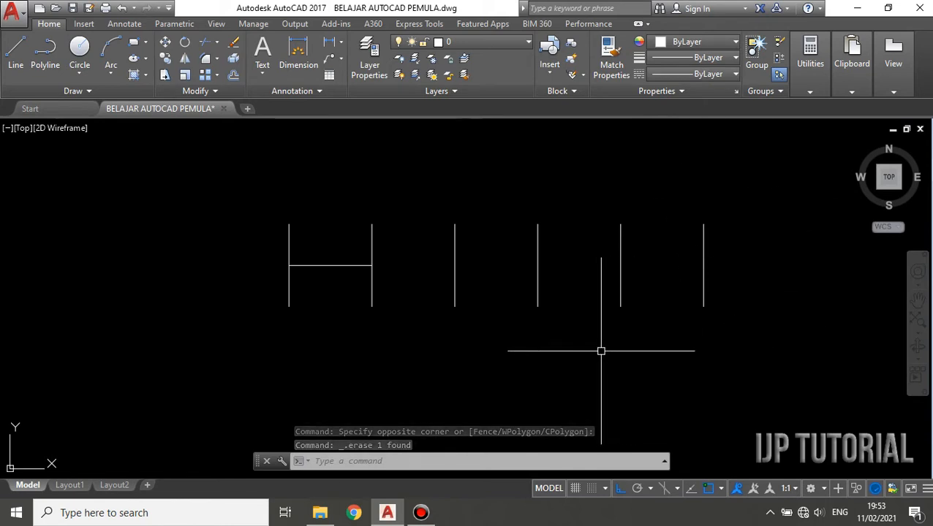
pyautogui.click(217, 44)
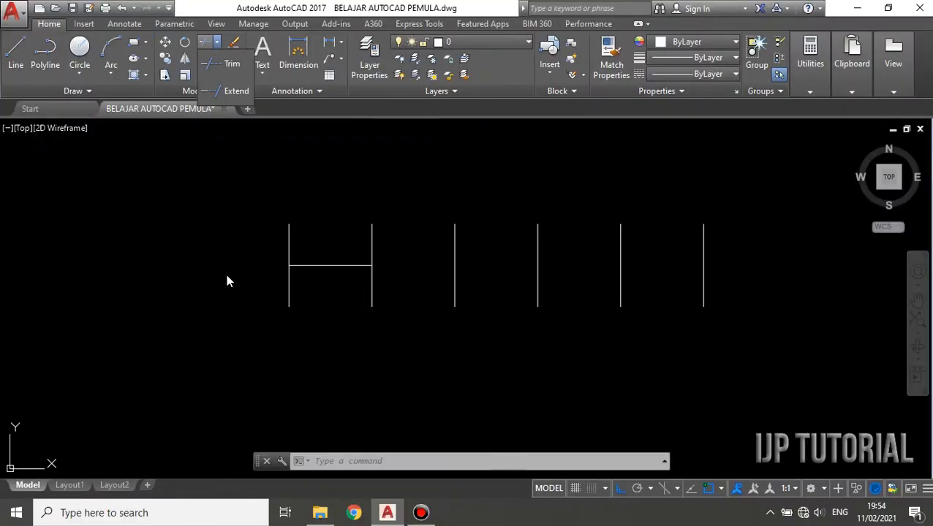
pyautogui.click(412, 330)
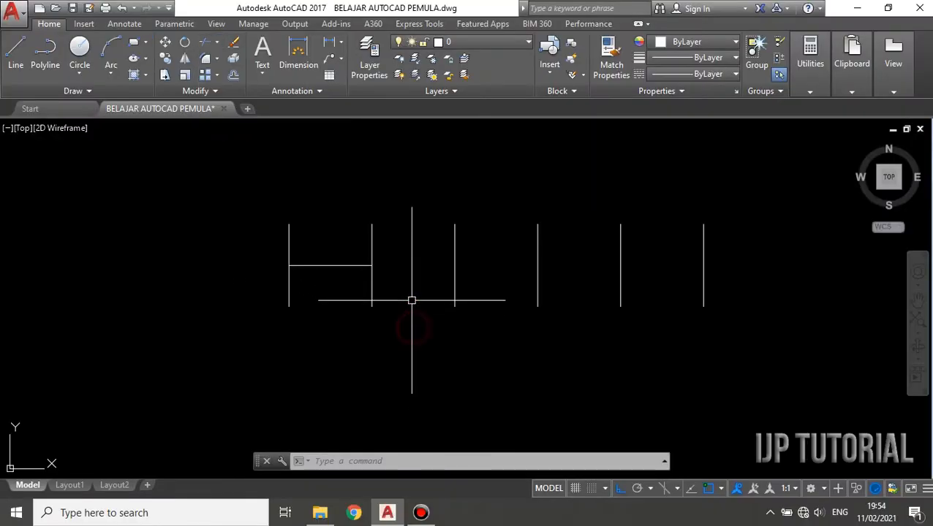
pyautogui.click(410, 301)
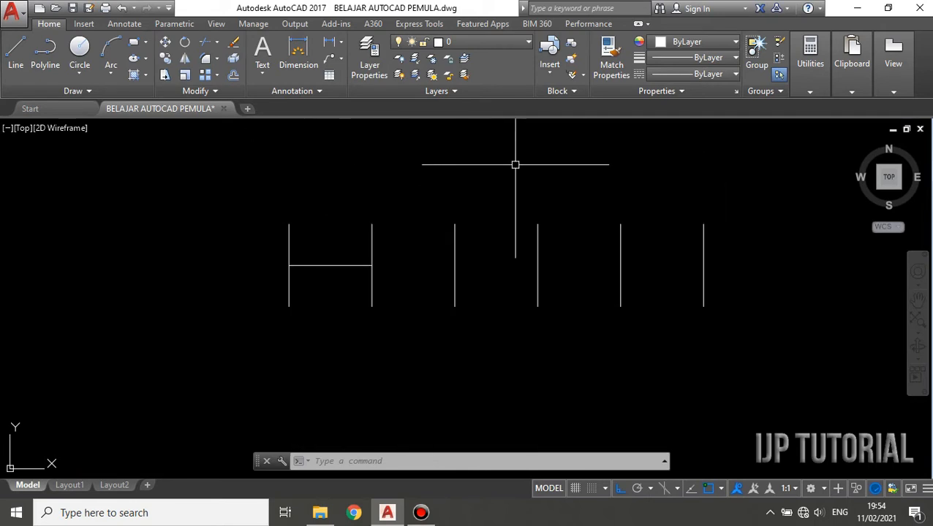
pyautogui.click(332, 266)
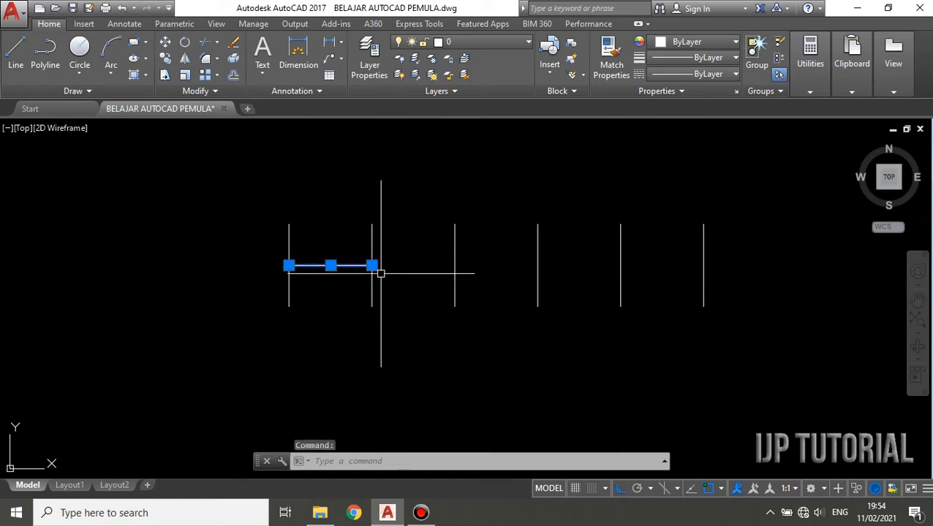
pyautogui.click(729, 231)
pyautogui.click(684, 205)
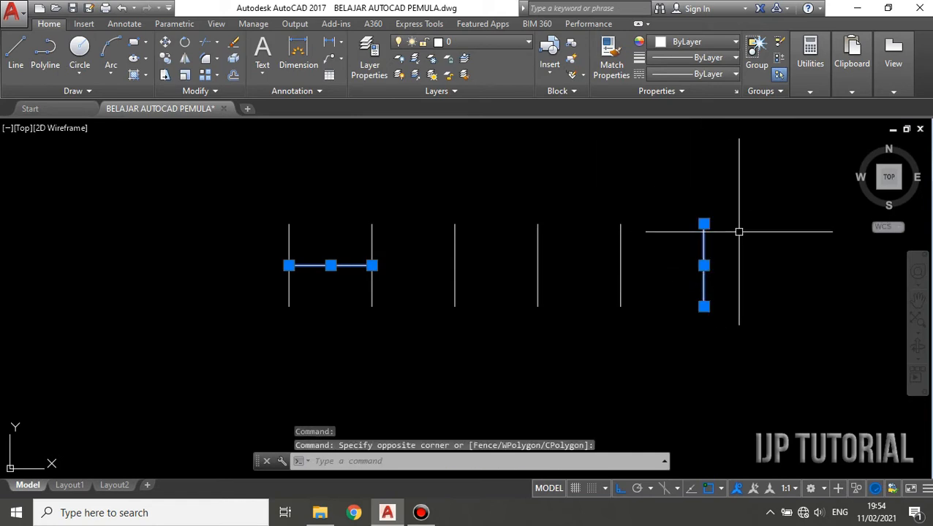
pyautogui.press('Escape')
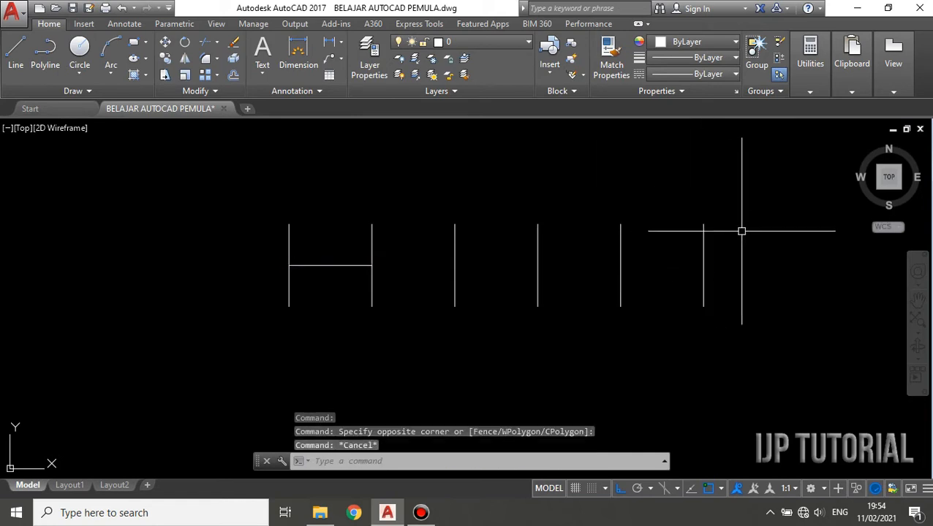
# - Extend the short horizontal line to the sixth vertical line, using that vertical line as the boundary edge, and undo the extension
pyautogui.click(217, 44)
pyautogui.click(232, 93)
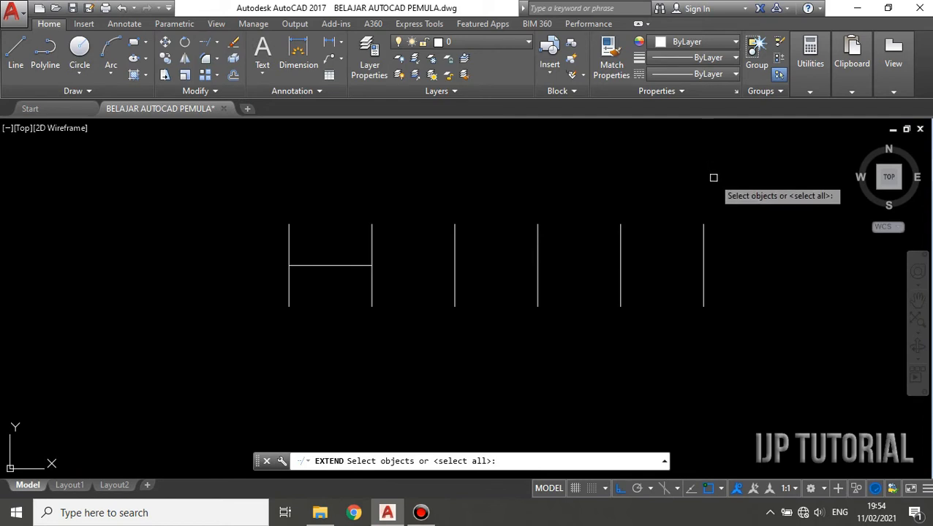
pyautogui.click(704, 228)
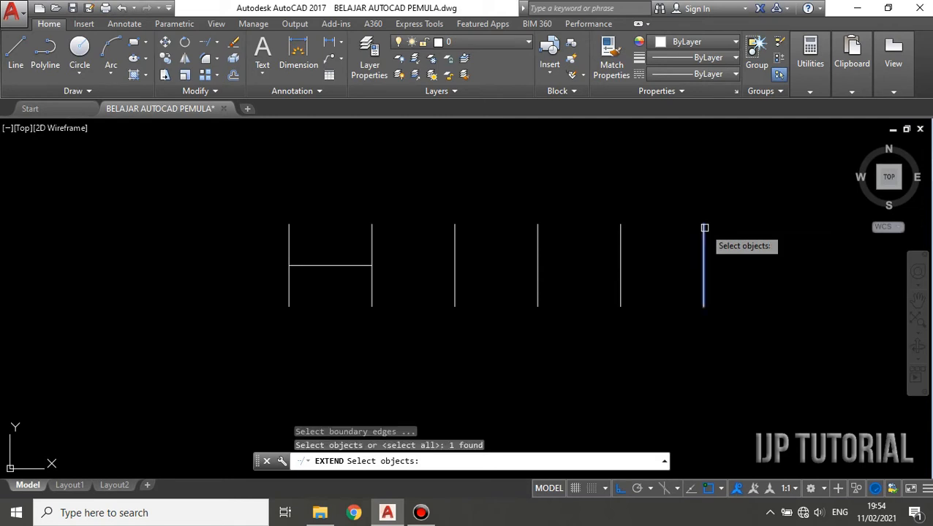
pyautogui.press('Return')
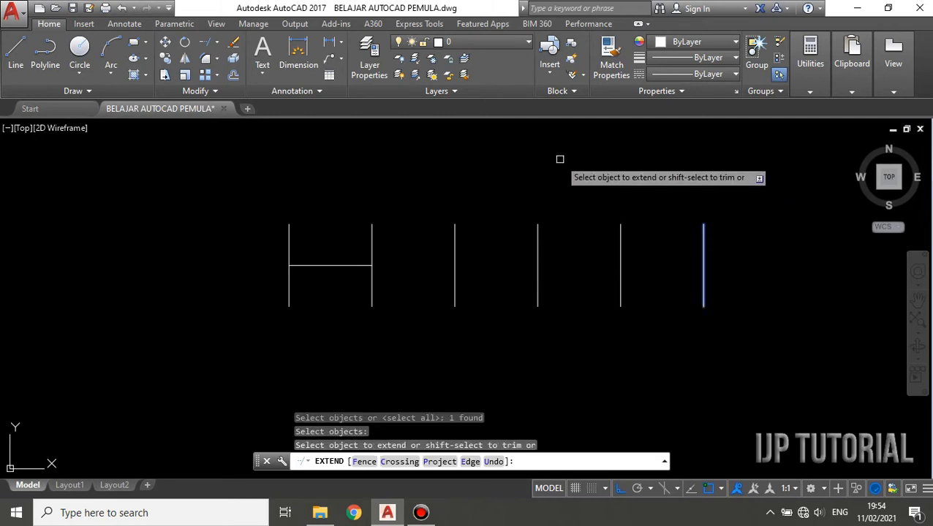
pyautogui.click(348, 264)
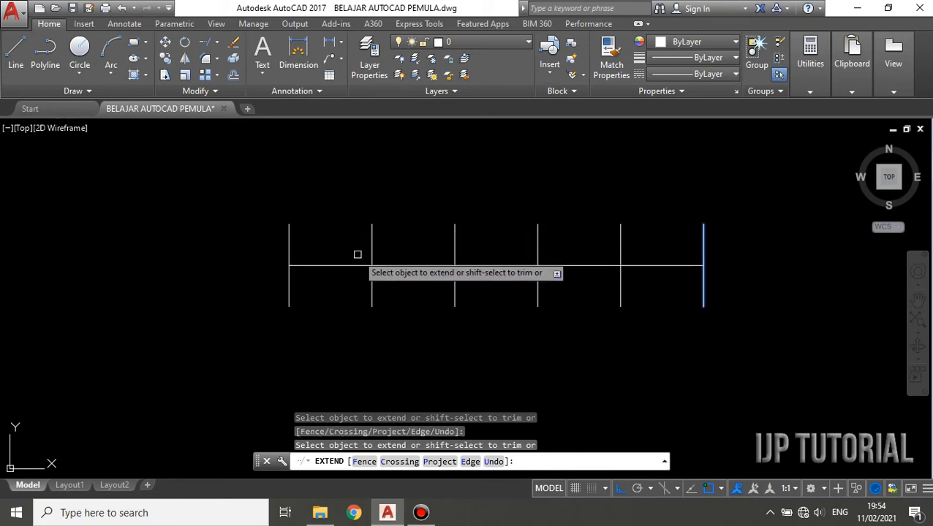
pyautogui.press('Escape')
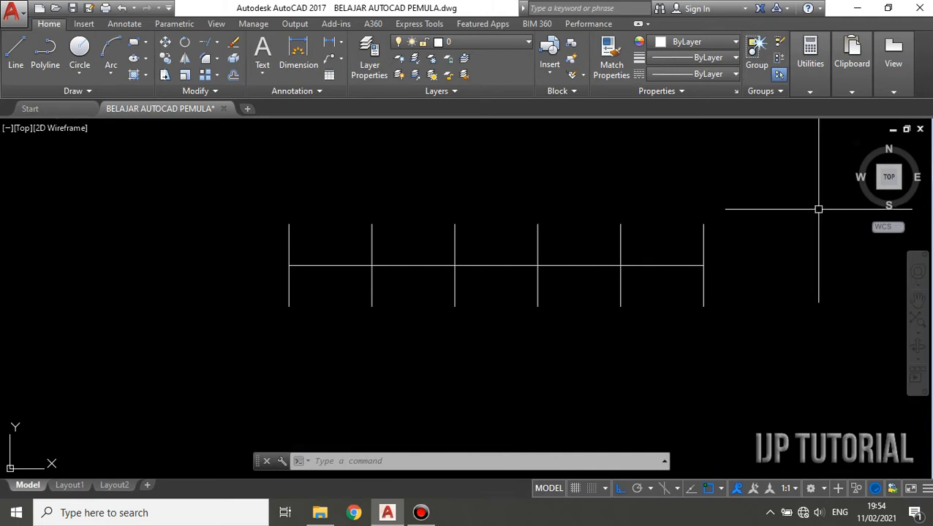
pyautogui.hotkey('ctrl', 'z')
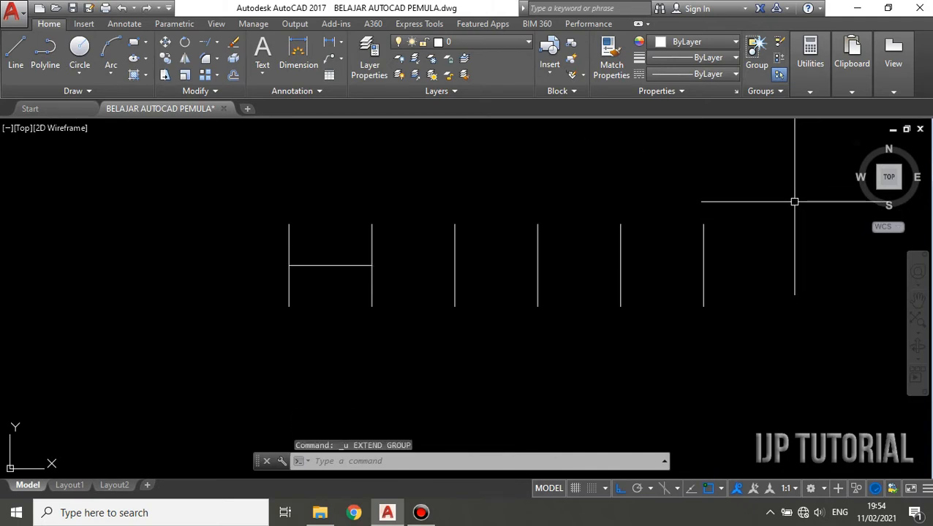
pyautogui.press('Escape')
pyautogui.press('Escape')
pyautogui.press('Escape')
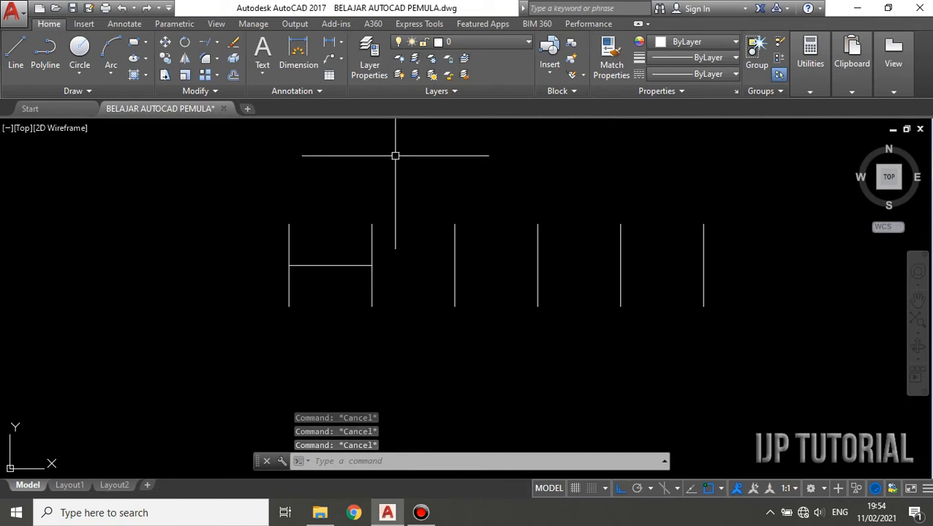
# - Extend the short horizontal line to the fifth vertical line, using that vertical line as the boundary edge
pyautogui.write('E')
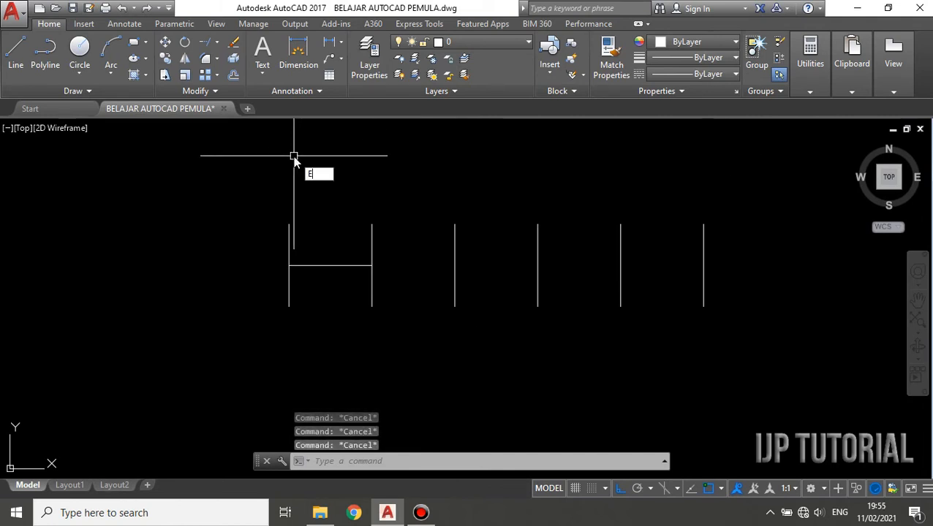
pyautogui.write('X')
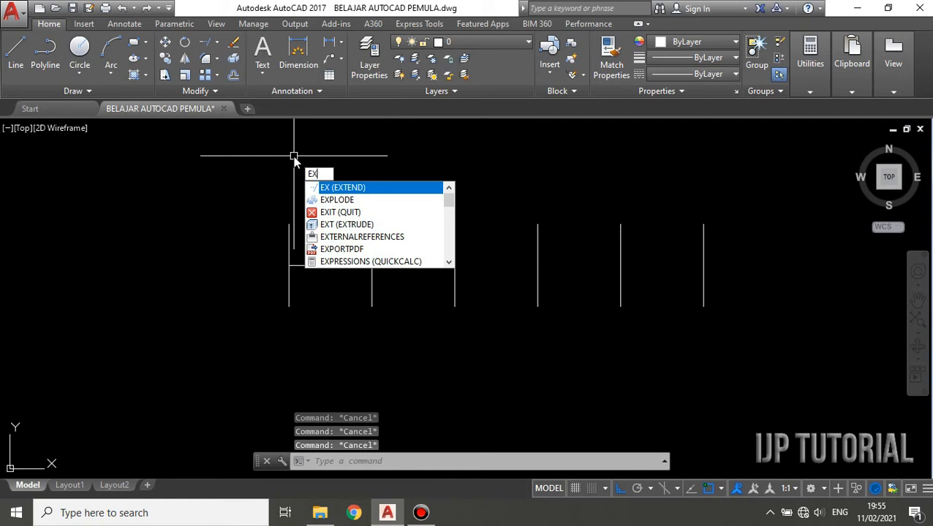
pyautogui.press('Return')
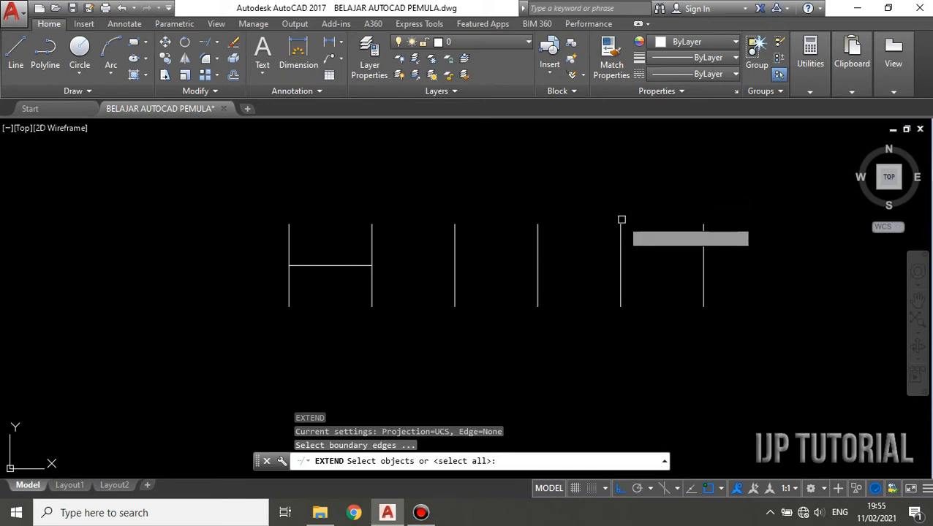
pyautogui.click(621, 228)
pyautogui.press('Return')
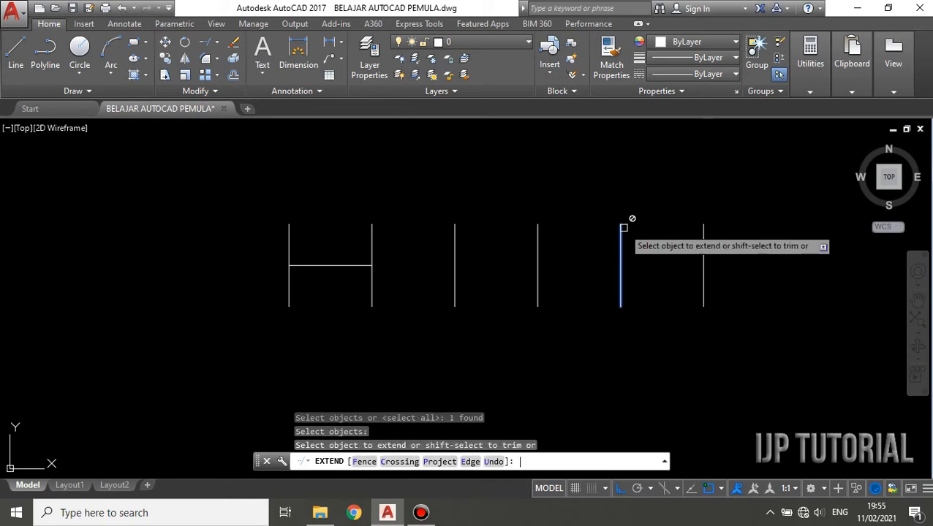
pyautogui.click(354, 265)
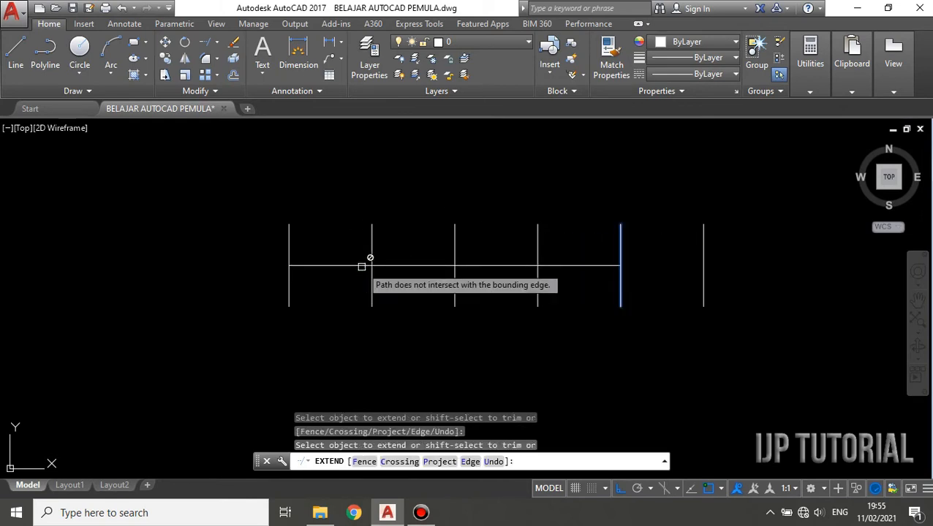
pyautogui.press('Escape')
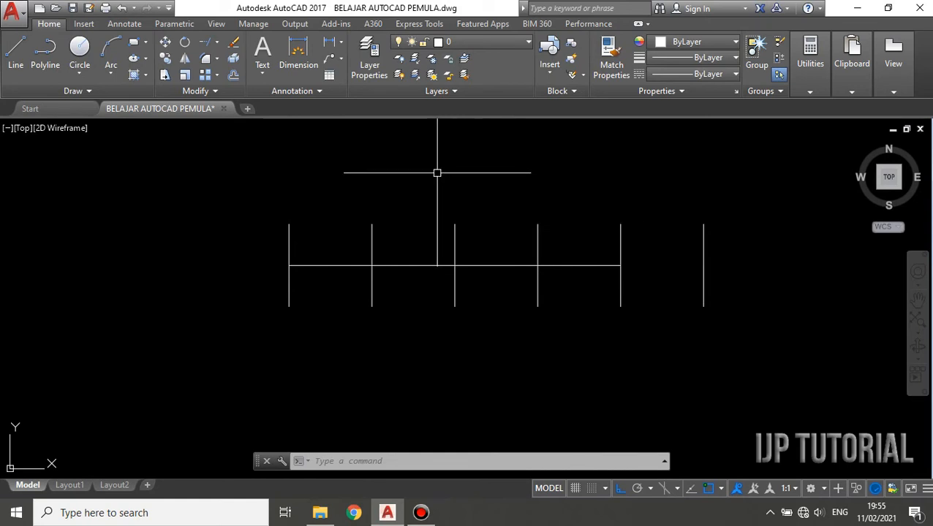
# - Draw a 100 by 100 square with the Rectangle command, starting from a corner point in the empty area below the row of lines
pyautogui.moveTo(514, 208); pyautogui.dragTo(483, 125, button='middle')
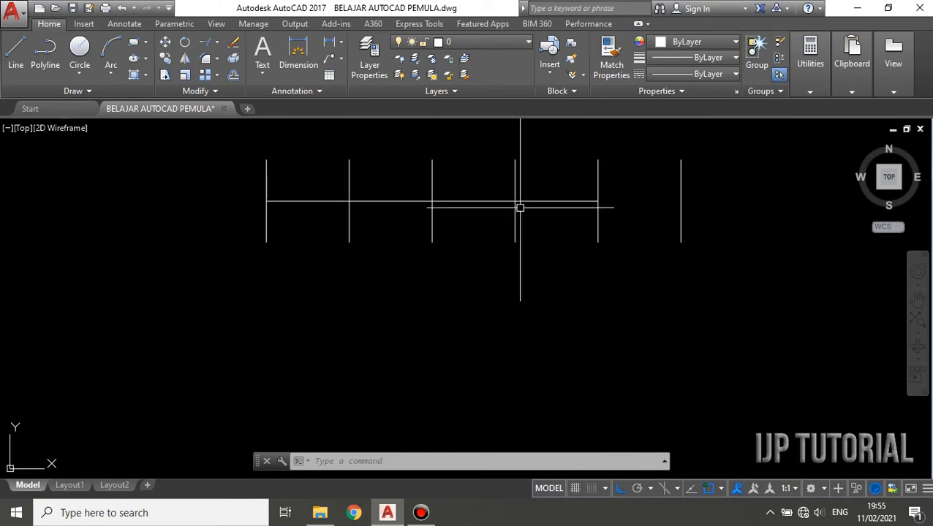
pyautogui.moveTo(519, 208); pyautogui.dragTo(541, 235, button='middle')
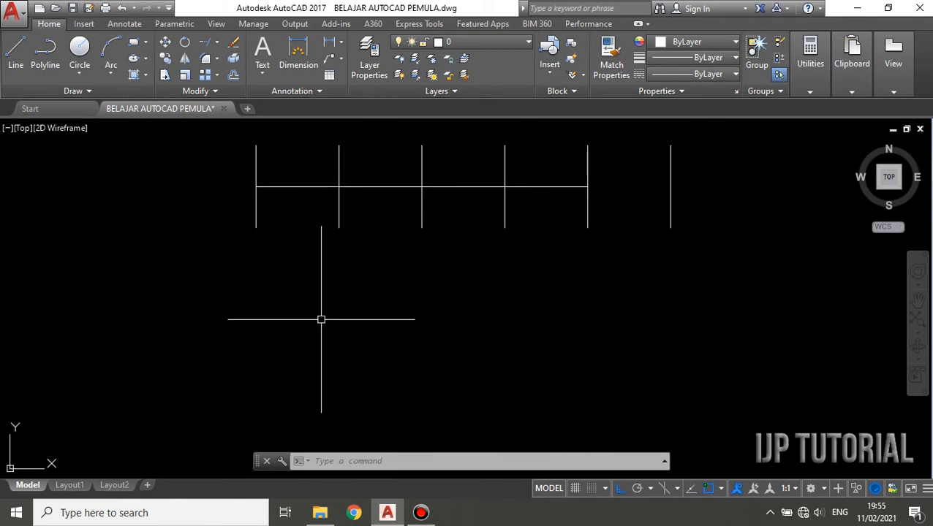
pyautogui.write('C')
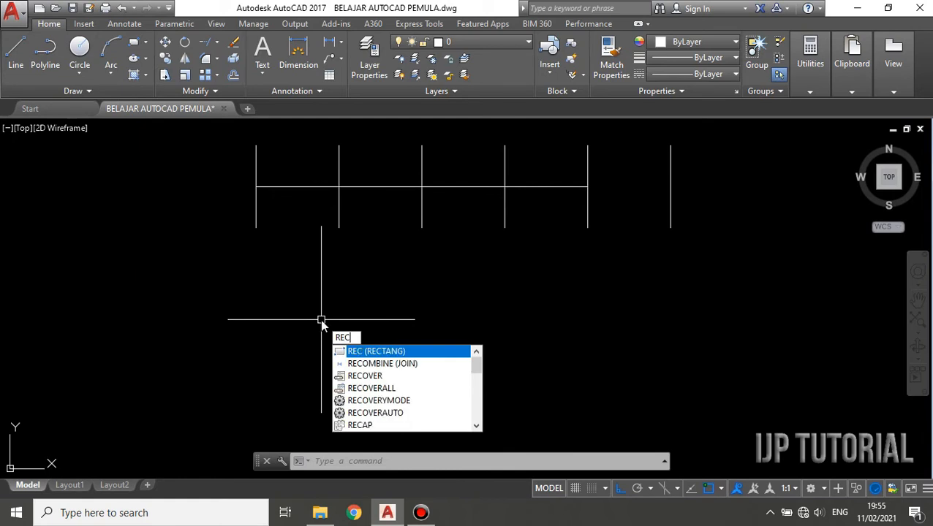
pyautogui.press('Return')
pyautogui.click(372, 305)
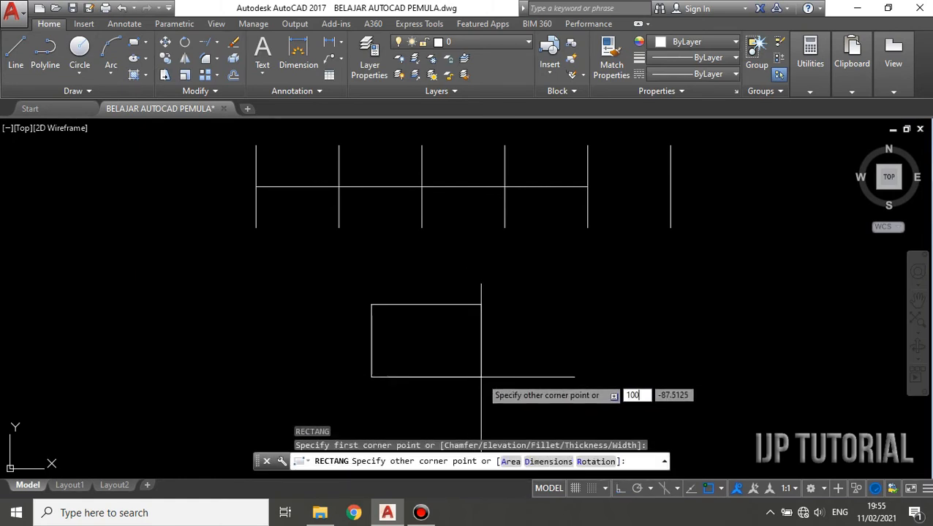
pyautogui.press('Tab')
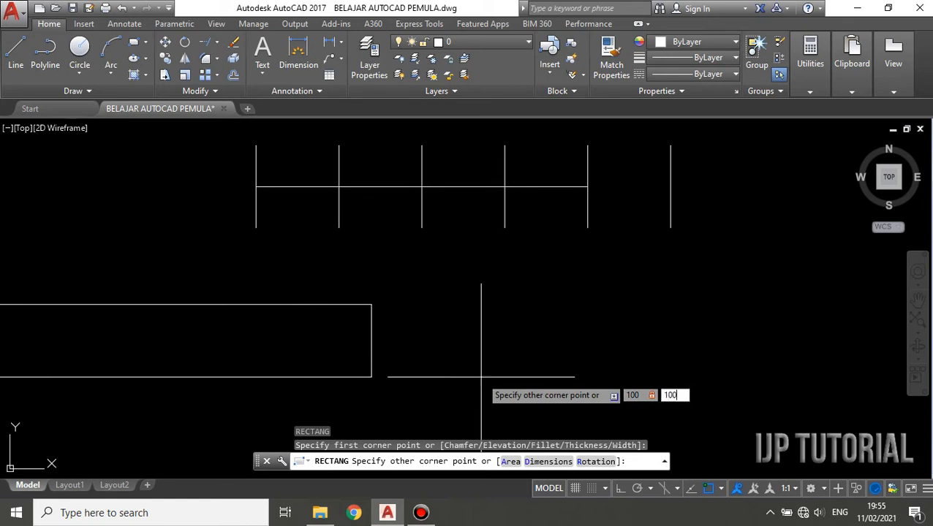
pyautogui.write('100')
pyautogui.press('Return')
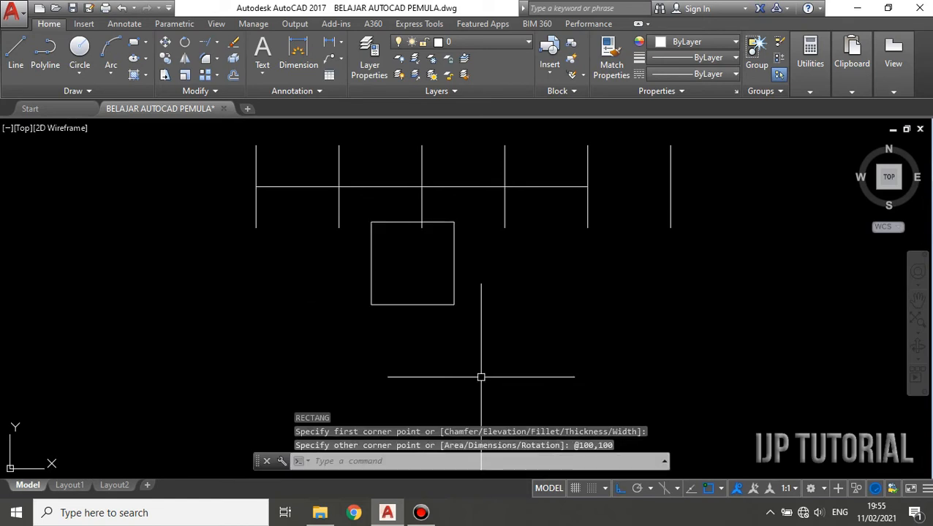
# - Move the square straight down about 60 units so it sits clear of the vertical lines
pyautogui.click(489, 329)
pyautogui.click(405, 287)
pyautogui.write('m')
pyautogui.press('Return')
pyautogui.click(535, 289)
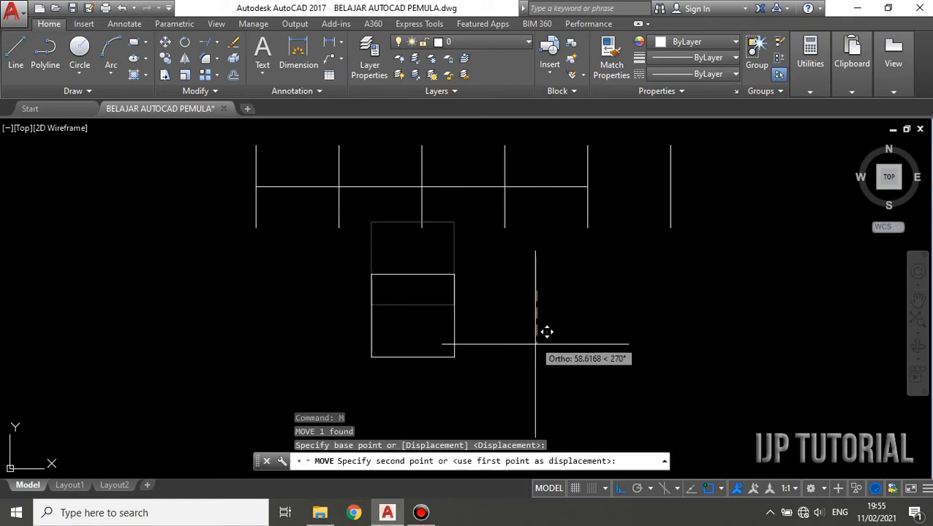
pyautogui.click(534, 344)
pyautogui.press('Escape')
pyautogui.moveTo(534, 339); pyautogui.dragTo(540, 294, button='middle')
pyautogui.scroll(2, 434, 253)
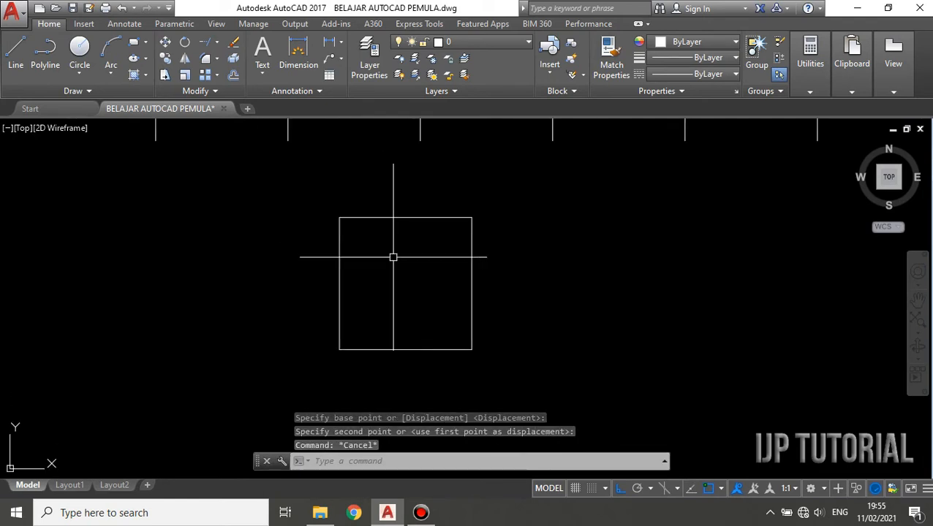
pyautogui.moveTo(395, 239); pyautogui.dragTo(390, 204, button='middle')
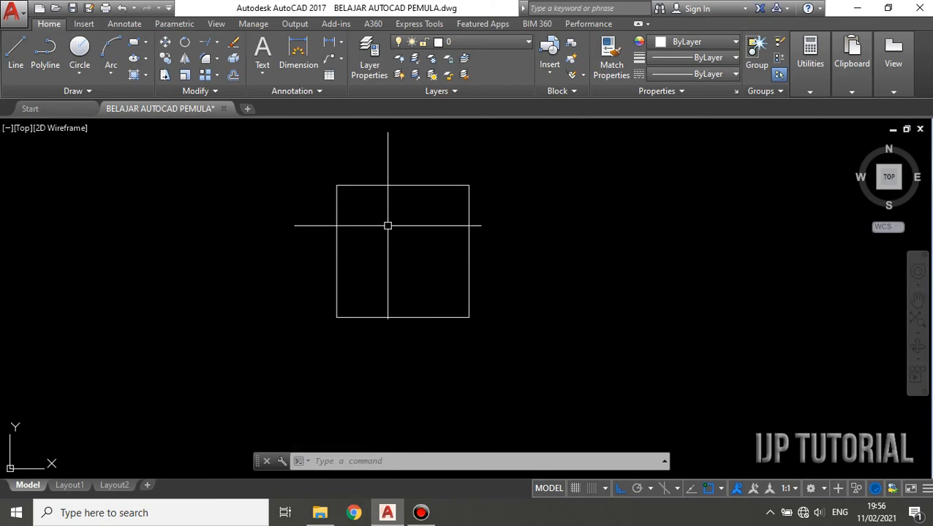
# - Fillet the square's upper-left corner between its top and left edges with a radius of 50
pyautogui.click(217, 60)
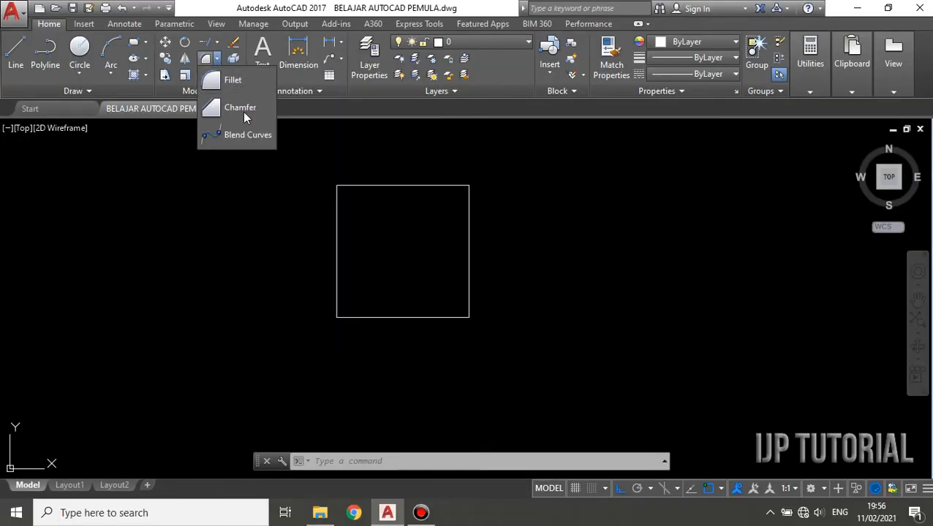
pyautogui.click(233, 81)
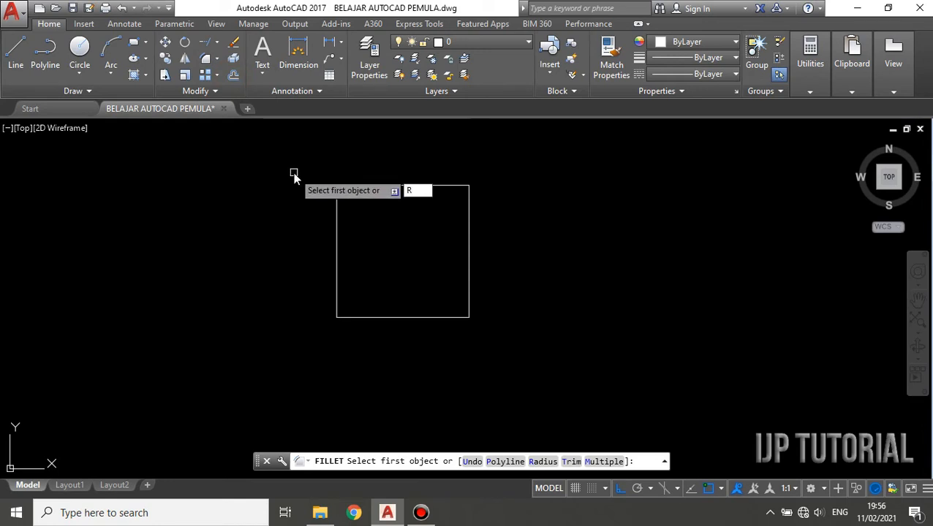
pyautogui.write('R')
pyautogui.press('Return')
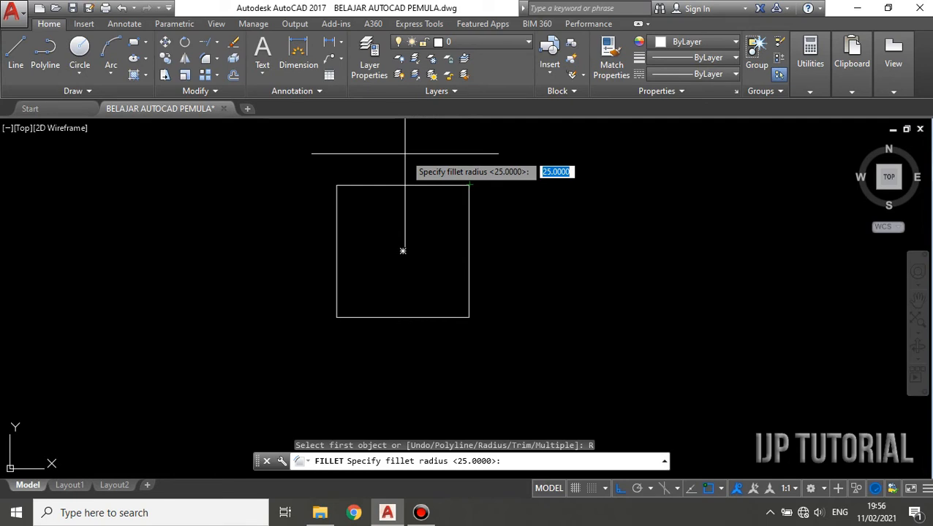
pyautogui.press('Return')
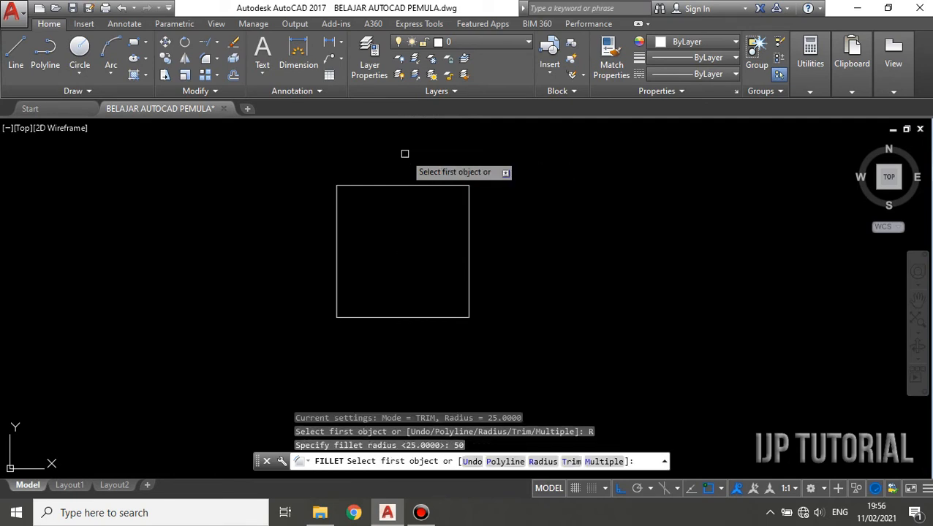
pyautogui.click(374, 182)
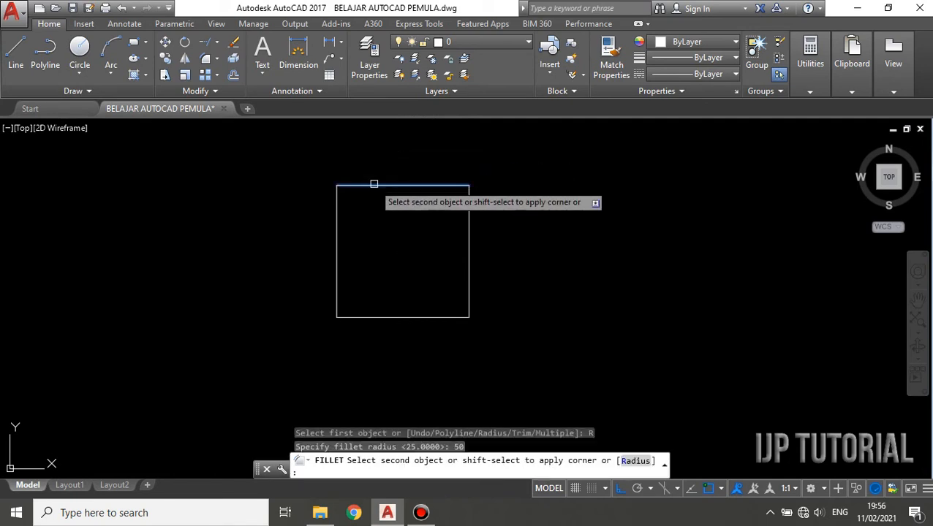
pyautogui.click(336, 212)
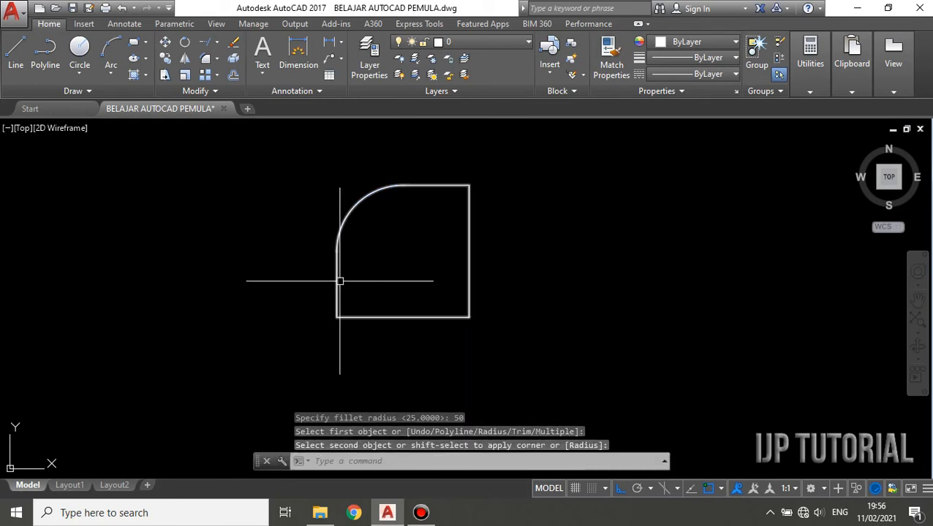
# - Fillet the square's lower-left, lower-right and upper-right corners with the current radius of 50
pyautogui.press('Return')
pyautogui.click(337, 281)
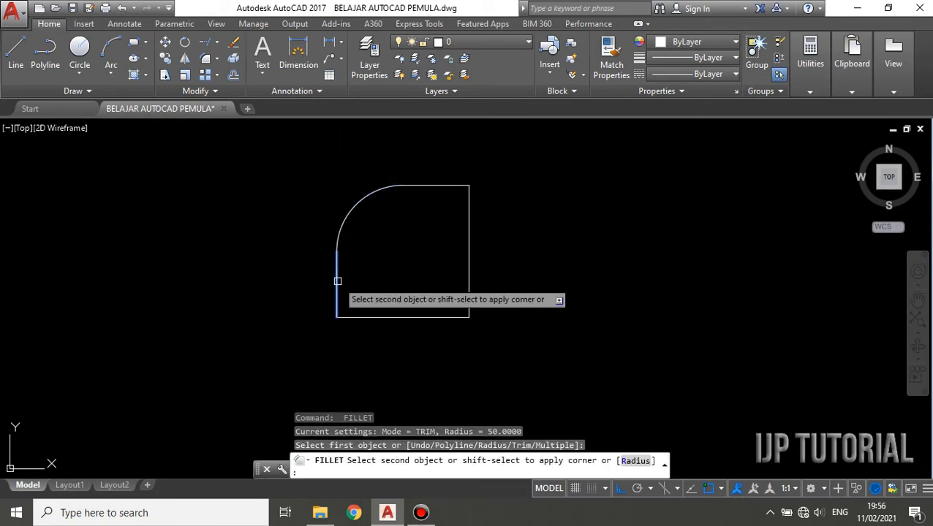
pyautogui.click(391, 317)
pyautogui.press('Return')
pyautogui.click(442, 317)
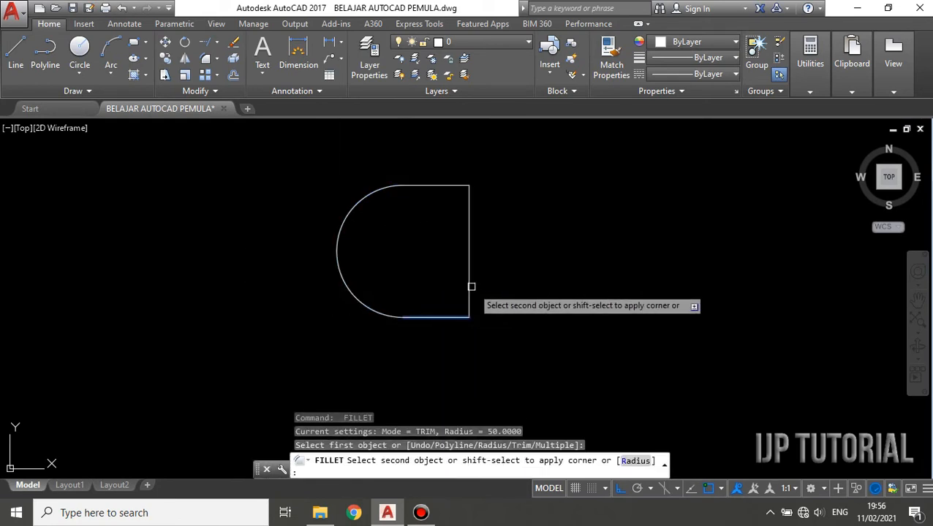
pyautogui.click(470, 287)
pyautogui.press('Return')
pyautogui.click(469, 208)
pyautogui.click(444, 191)
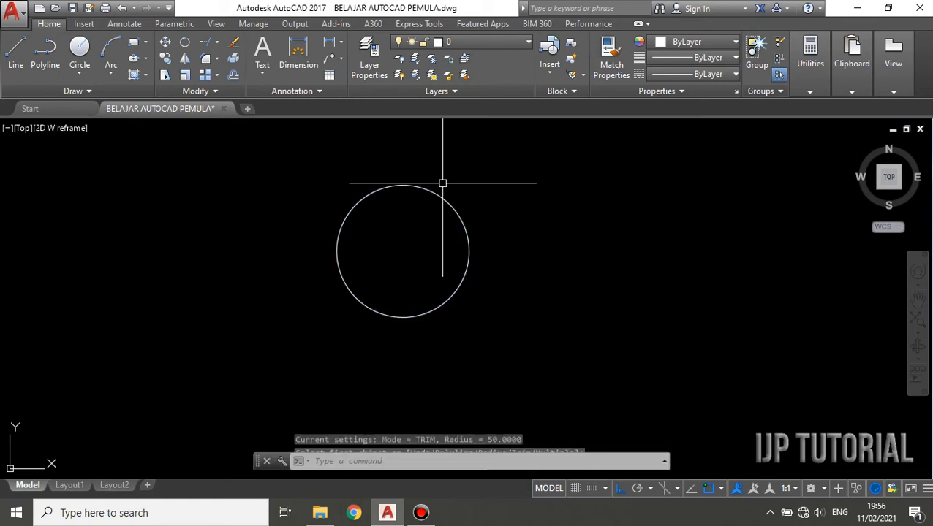
pyautogui.press('Escape')
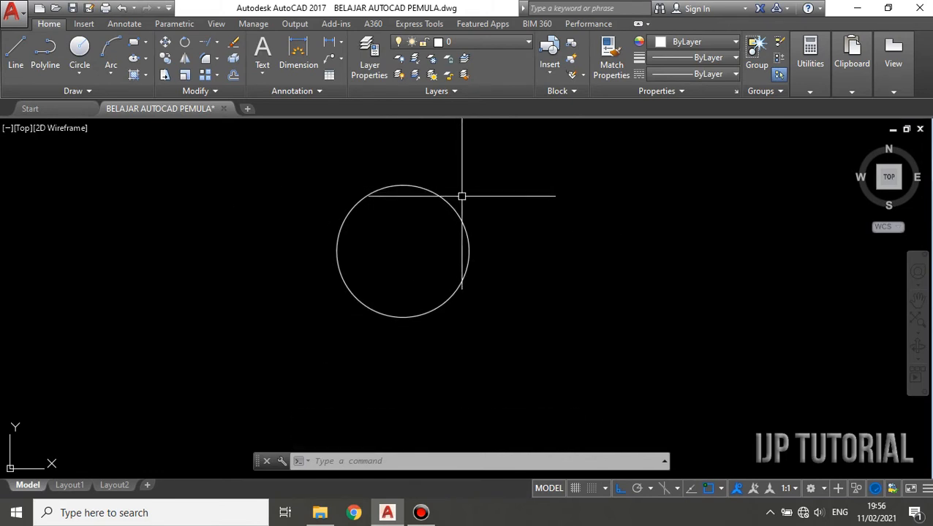
# - Undo all the radius 50 fillets on the square's corners
pyautogui.hotkey('ctrl', 'z')
pyautogui.hotkey('ctrl', 'z')
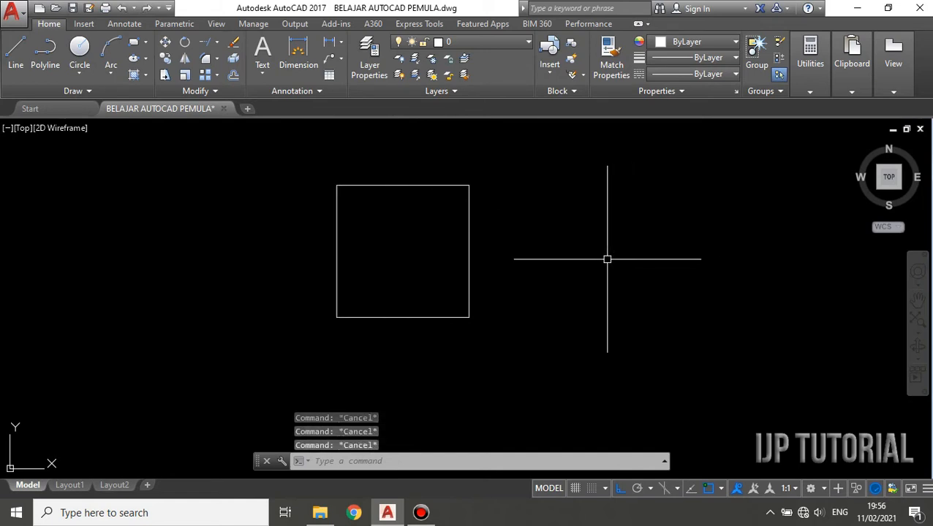
# - Fillet the square's upper-left corner between its top and left edges with a radius of 25
pyautogui.write('F')
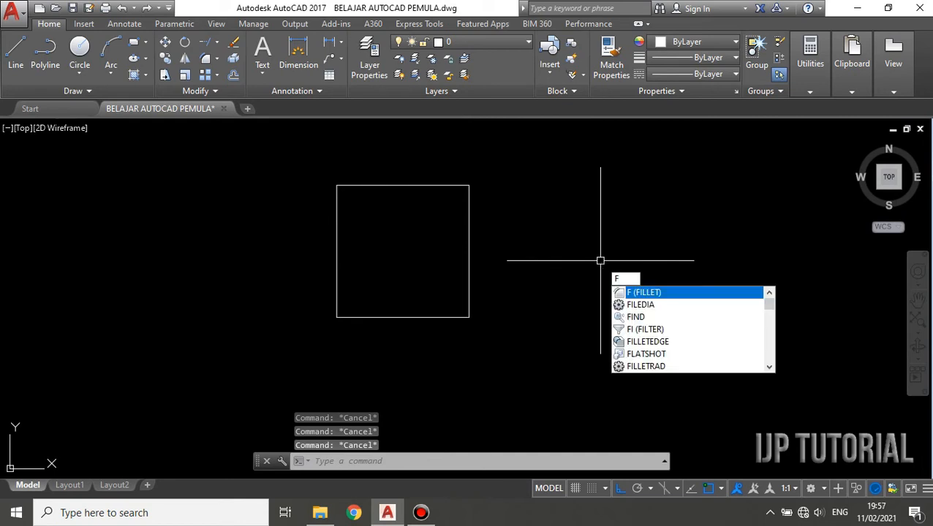
pyautogui.press('Return')
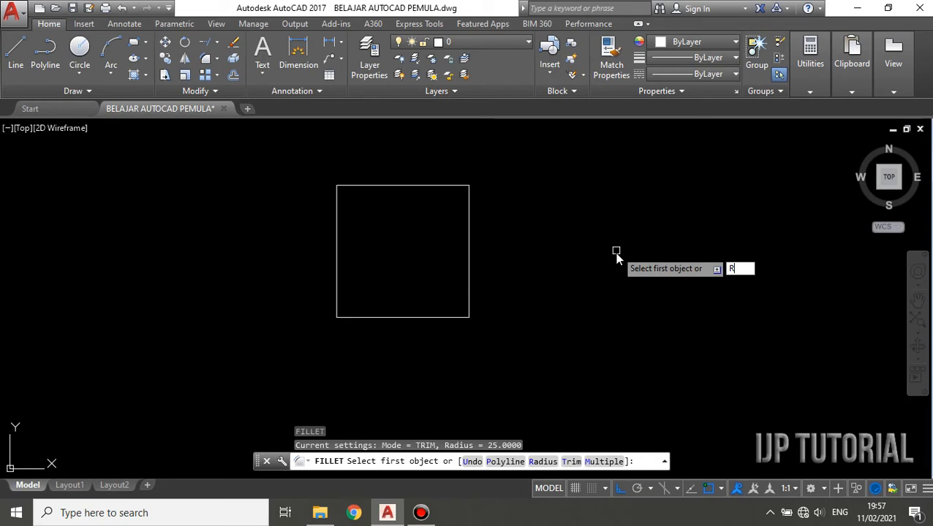
pyautogui.press('Return')
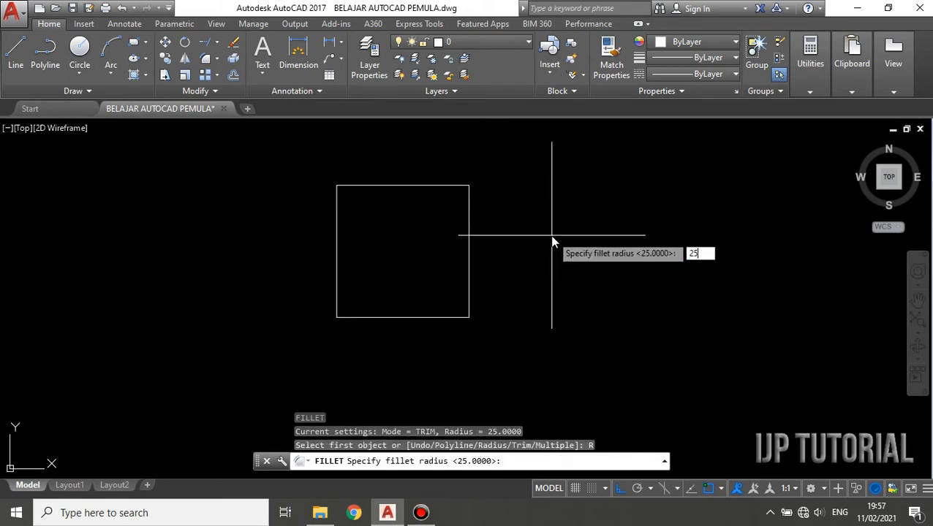
pyautogui.write('25')
pyautogui.press('Return')
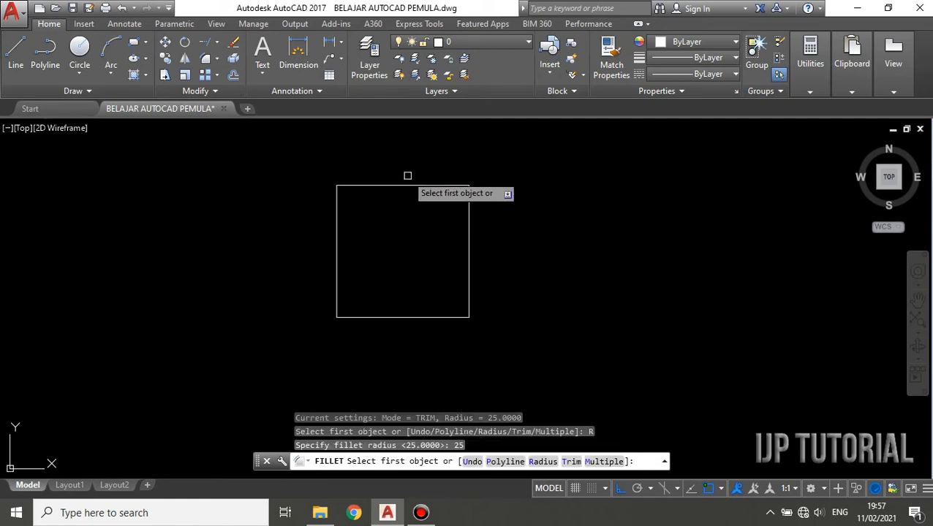
pyautogui.click(368, 184)
pyautogui.click(337, 202)
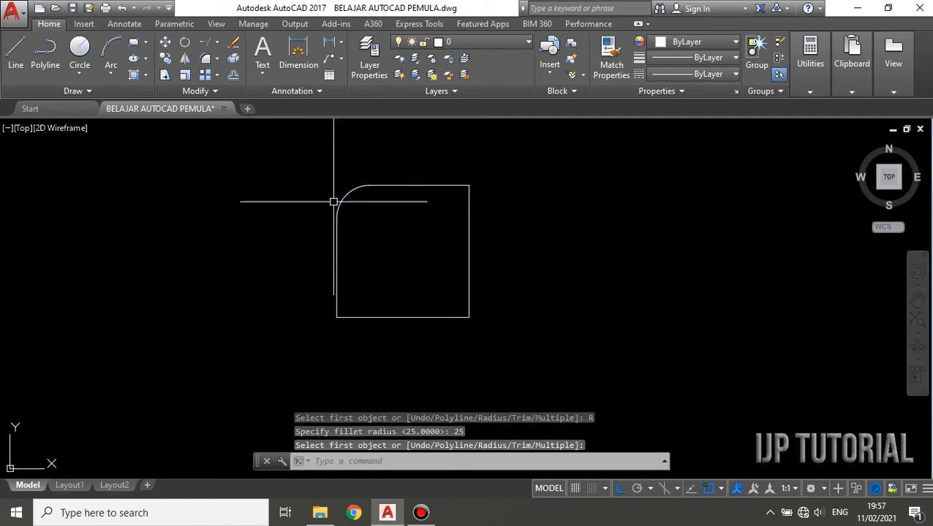
# - Fillet the square's three remaining corners with the same radius of 25
pyautogui.press('Return')
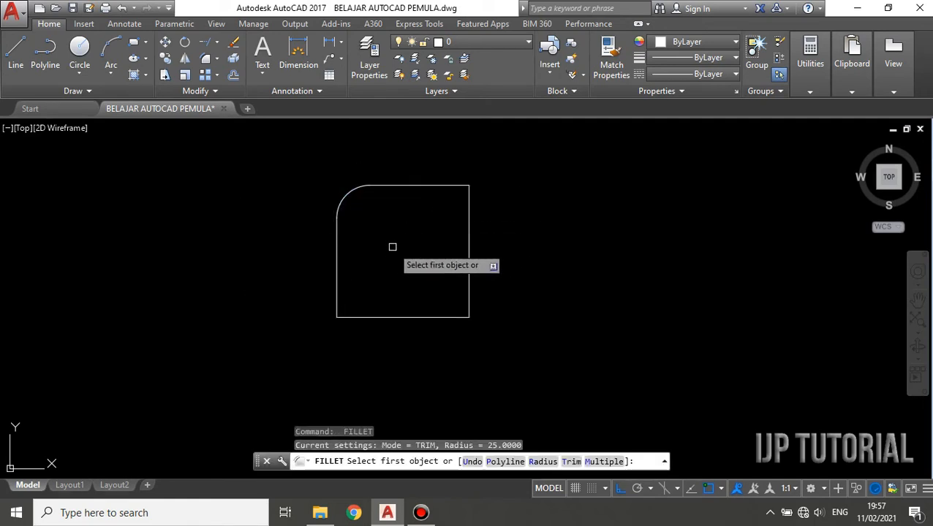
pyautogui.click(337, 291)
pyautogui.click(374, 316)
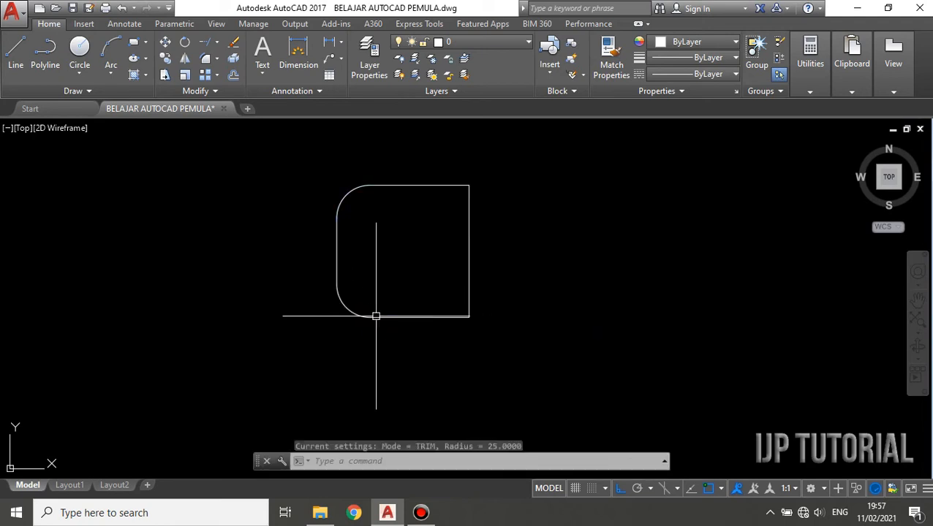
pyautogui.press('Return')
pyautogui.click(449, 316)
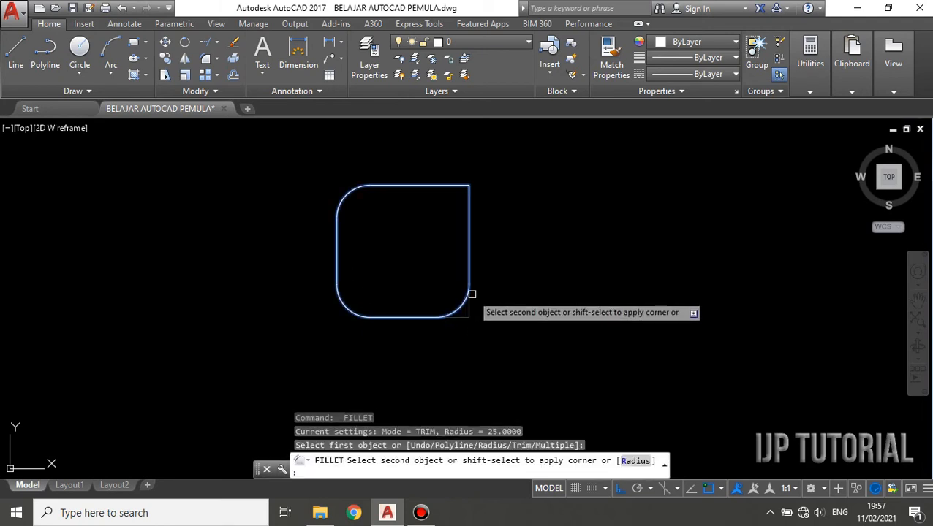
pyautogui.click(469, 291)
pyautogui.press('Return')
pyautogui.click(469, 208)
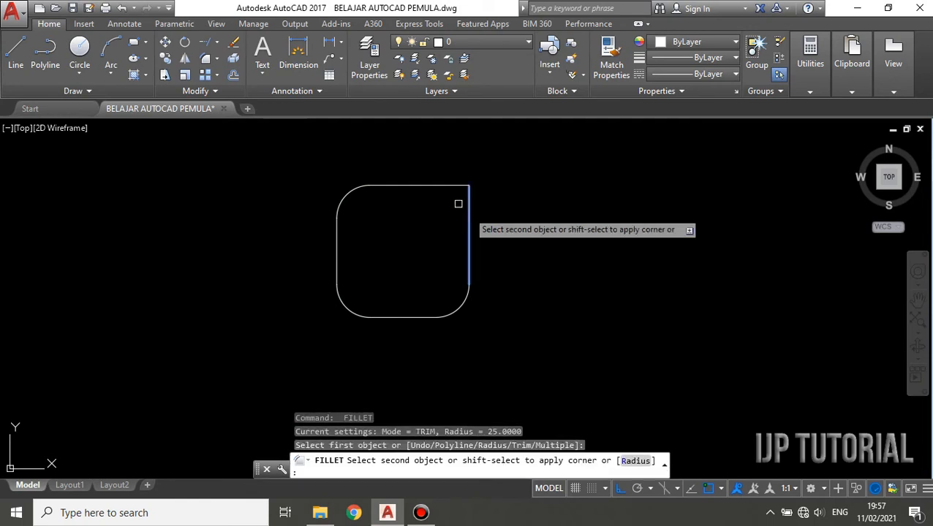
pyautogui.click(443, 186)
pyautogui.press('Escape')
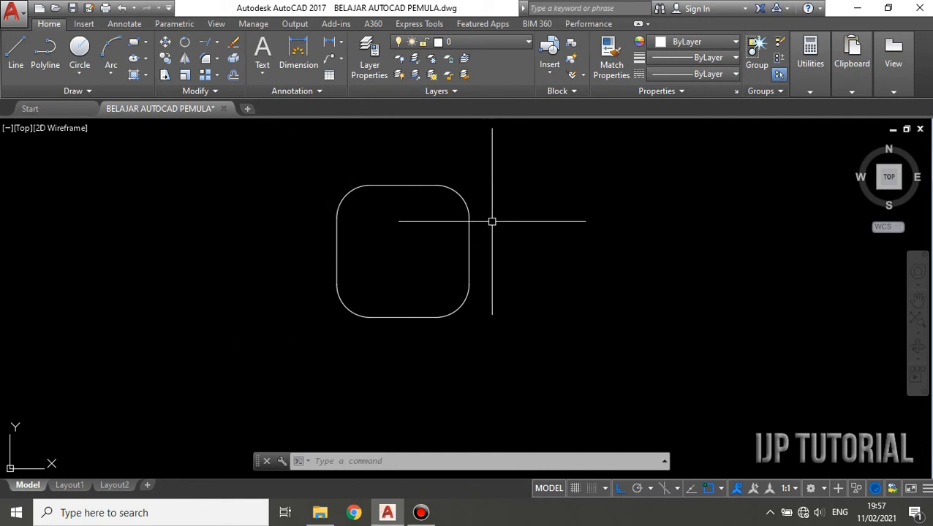
# - Draw an L-shape to the right of the rounded square, with a line 100 straight down followed by one 100 to the right
pyautogui.write('l')
pyautogui.press('Return')
pyautogui.click(538, 186)
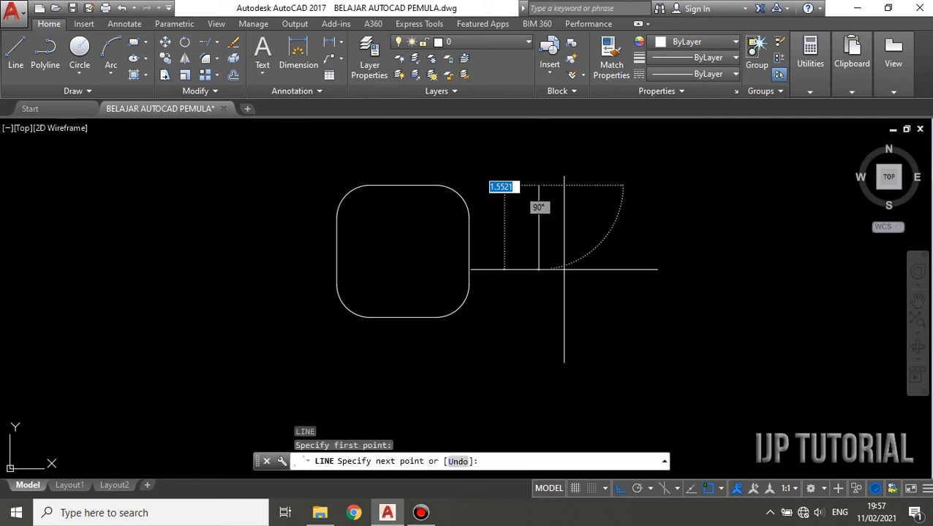
pyautogui.write('100')
pyautogui.press('Return')
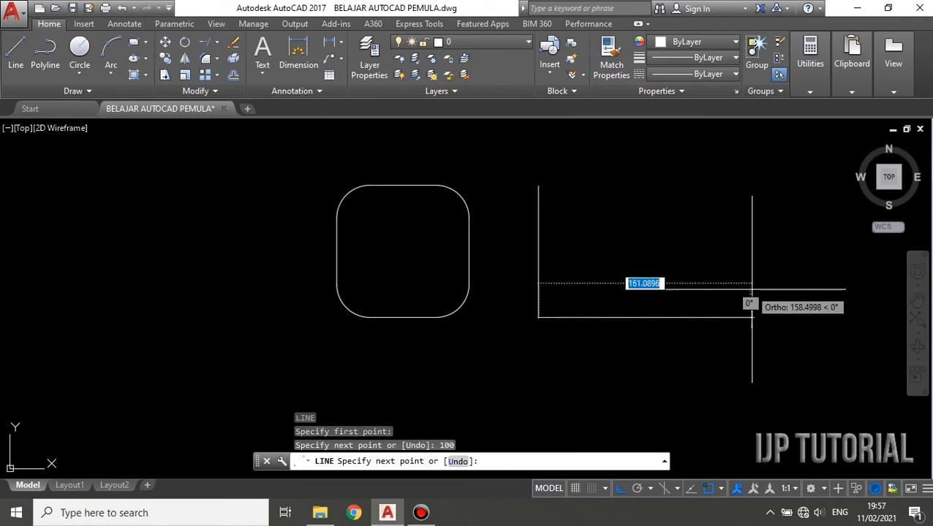
pyautogui.write('100')
pyautogui.press('Return')
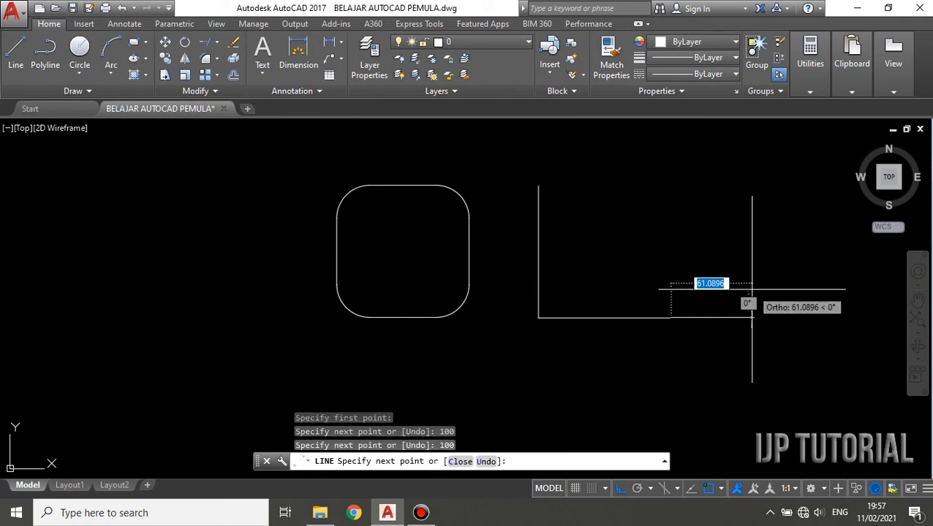
pyautogui.press('Escape')
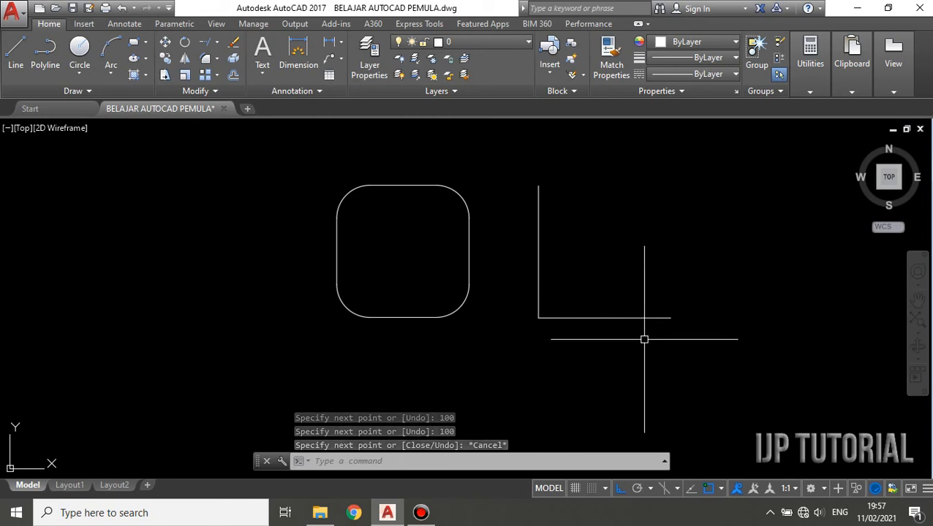
# - Fillet the corner between the L-shape's horizontal and vertical lines with a radius of 25
pyautogui.write('f')
pyautogui.press('Return')
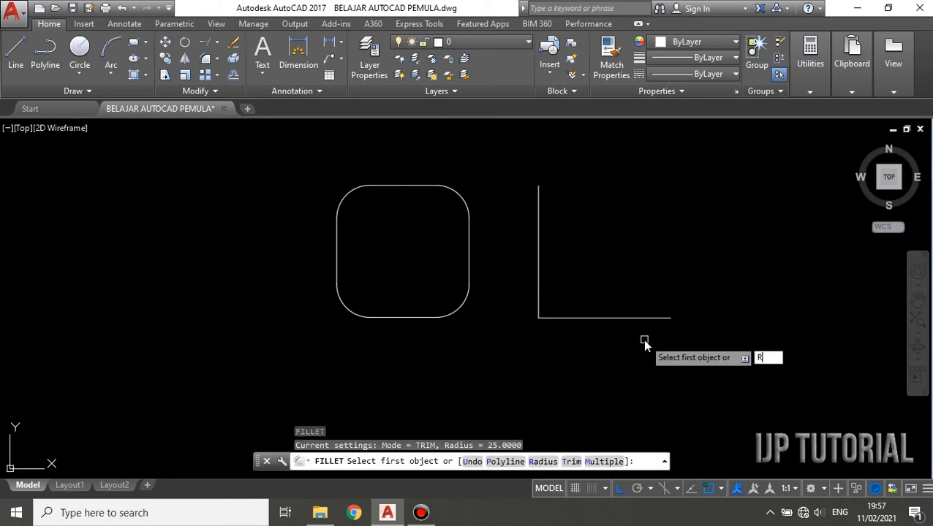
pyautogui.write('R')
pyautogui.press('Return')
pyautogui.write('25')
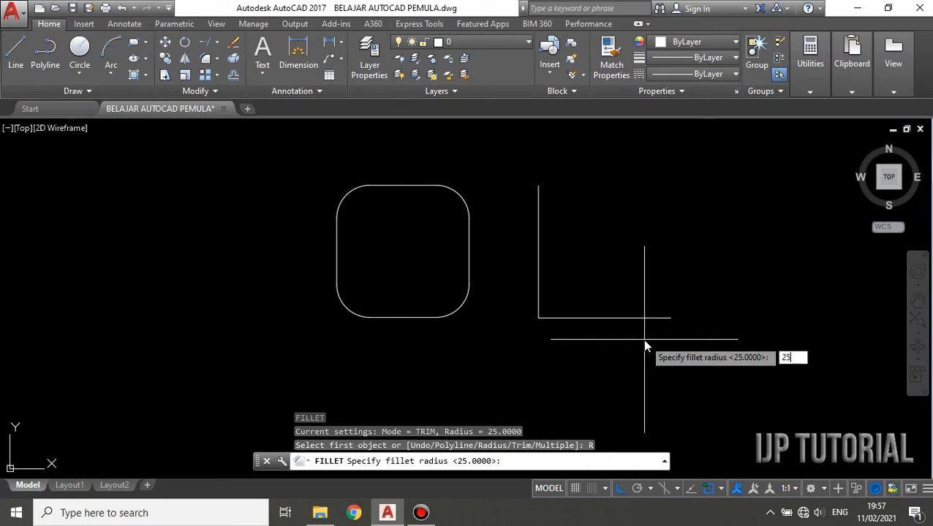
pyautogui.press('Return')
pyautogui.click(582, 316)
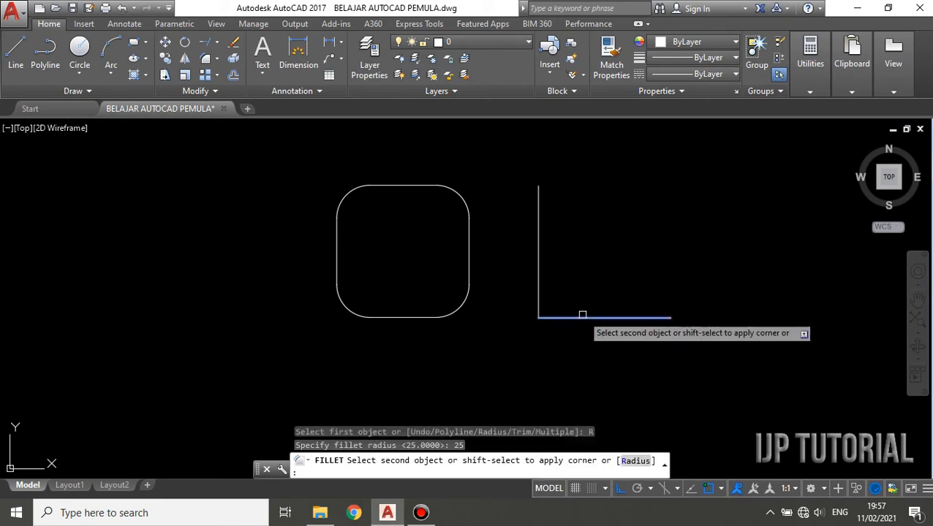
pyautogui.click(538, 277)
pyautogui.press('Escape')
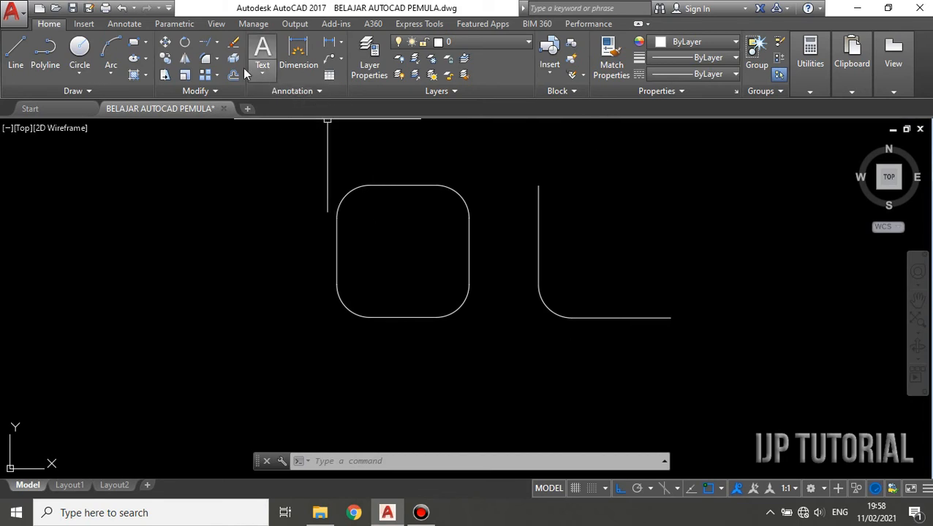
pyautogui.click(218, 59)
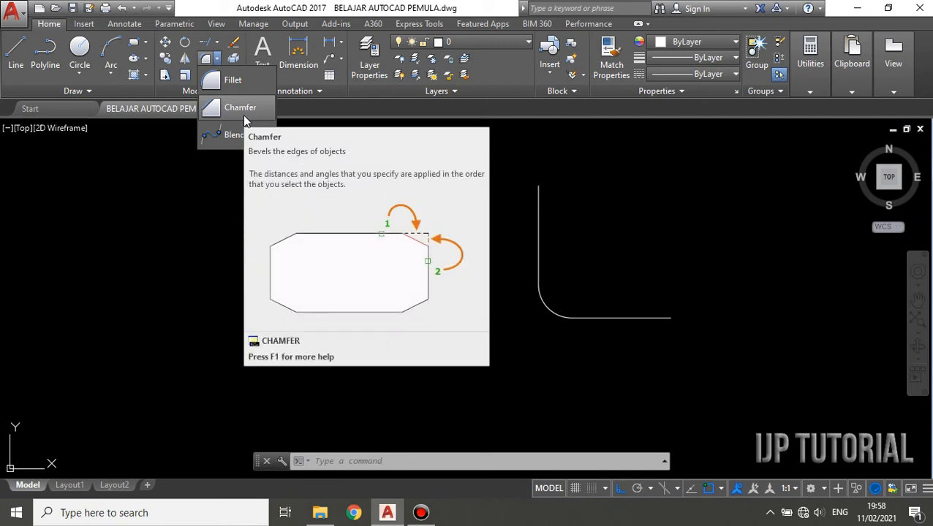
pyautogui.press('Escape')
# - Draw a horizontal line about 211 units long in the empty area below the filleted shapes
pyautogui.moveTo(402, 229); pyautogui.dragTo(364, 140, button='middle')
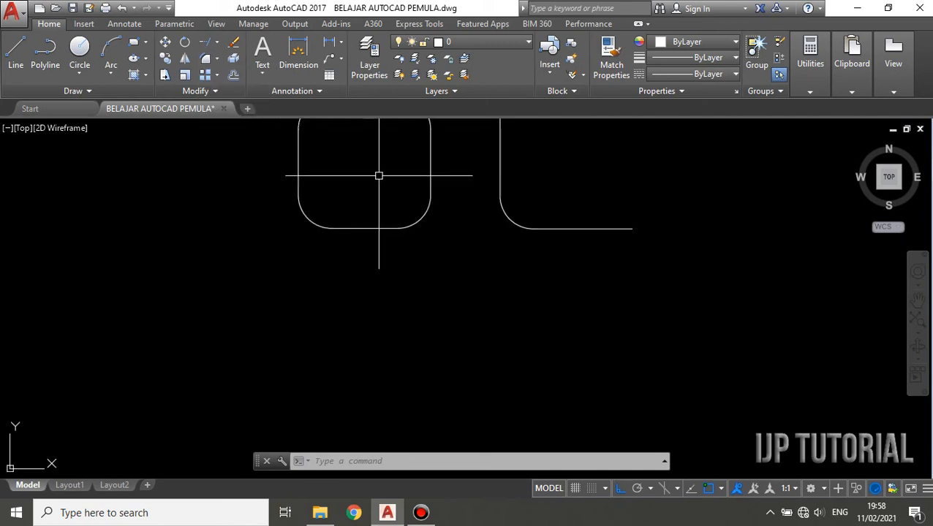
pyautogui.moveTo(425, 281); pyautogui.dragTo(416, 205, button='middle')
pyautogui.scroll(-2, 427, 243)
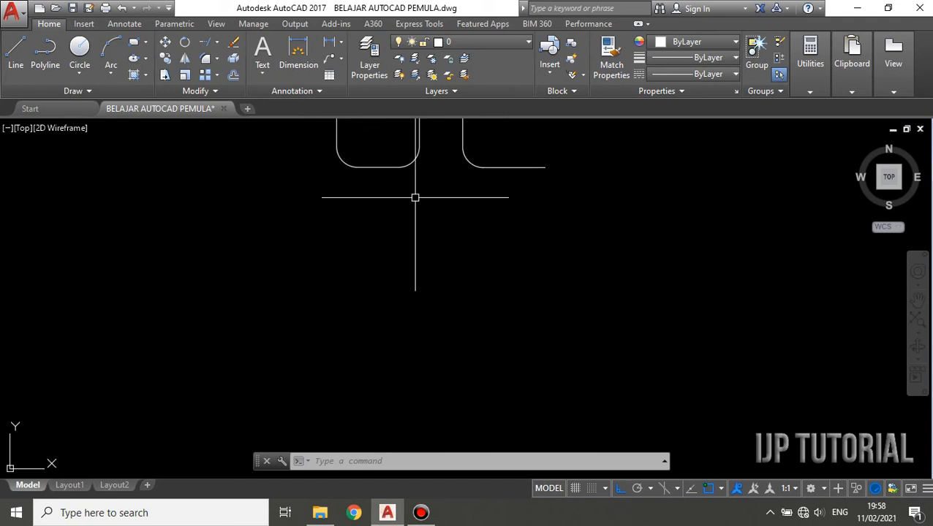
pyautogui.write('l')
pyautogui.press('Return')
pyautogui.moveTo(401, 241); pyautogui.dragTo(394, 153, button='middle')
pyautogui.click(309, 190)
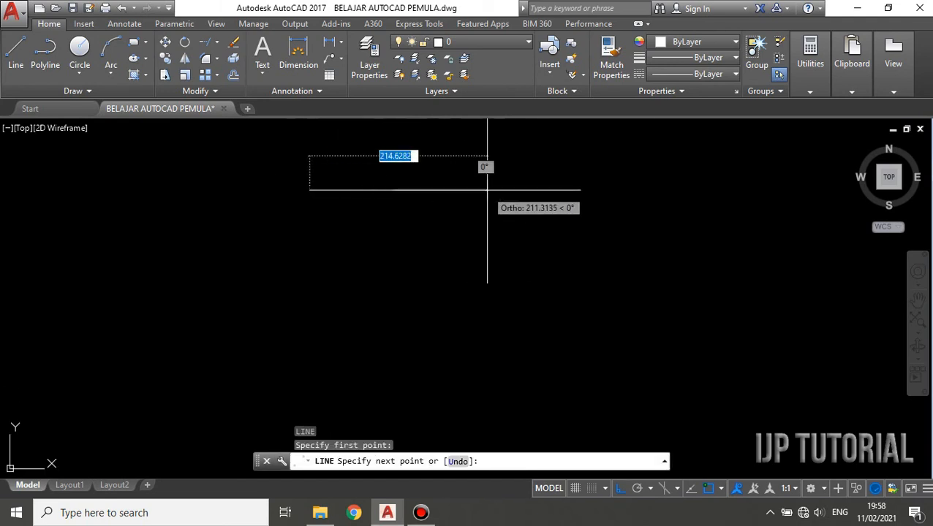
pyautogui.click(486, 190)
pyautogui.press('Return')
# - Draw a separate vertical line below and to the right of the horizontal line, without touching it
pyautogui.write('l')
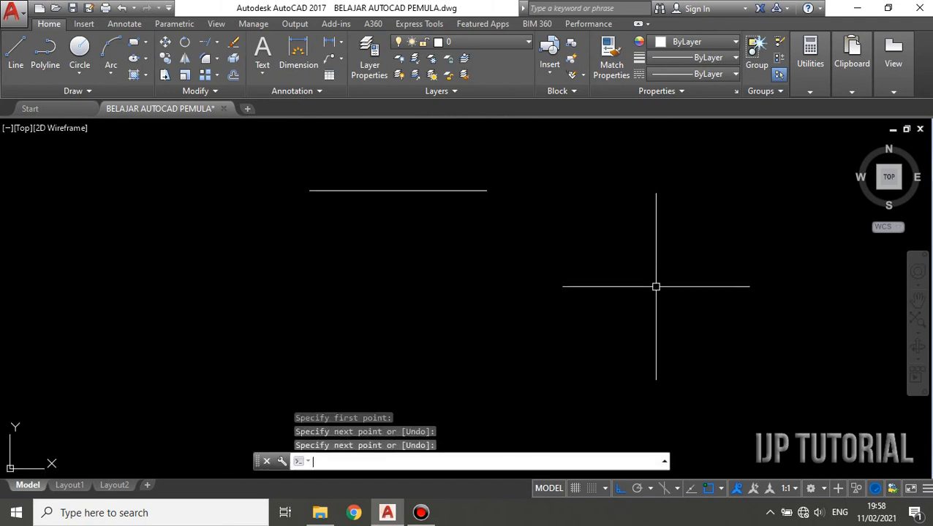
pyautogui.press('Return')
pyautogui.click(655, 283)
pyautogui.click(679, 412)
pyautogui.press('Escape')
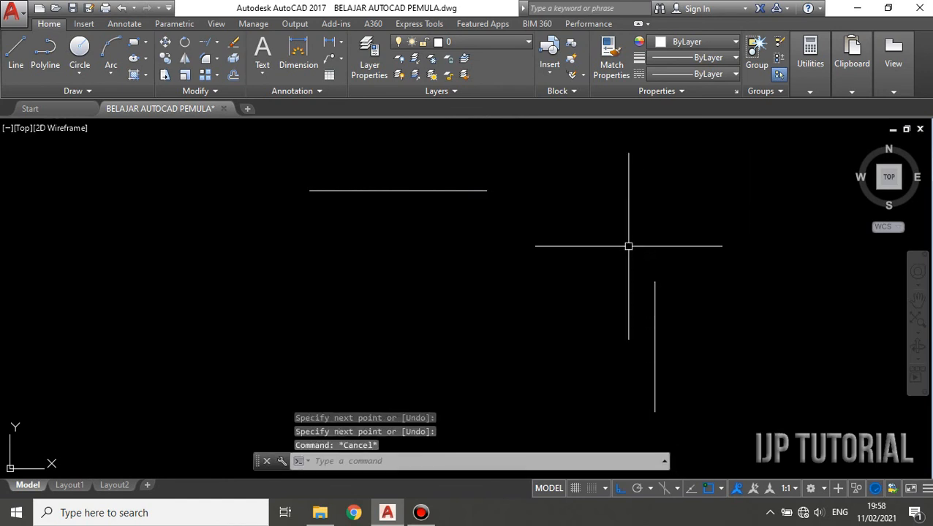
pyautogui.moveTo(629, 246); pyautogui.dragTo(641, 209, button='middle')
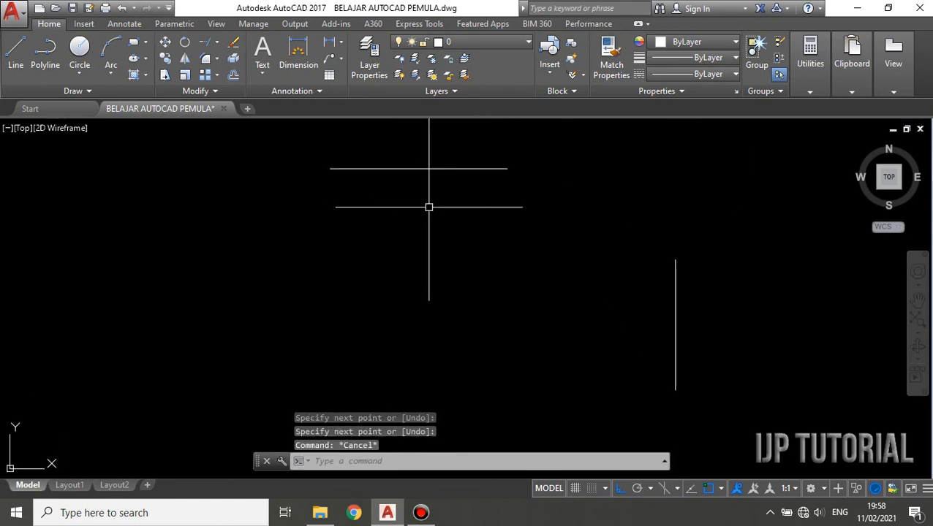